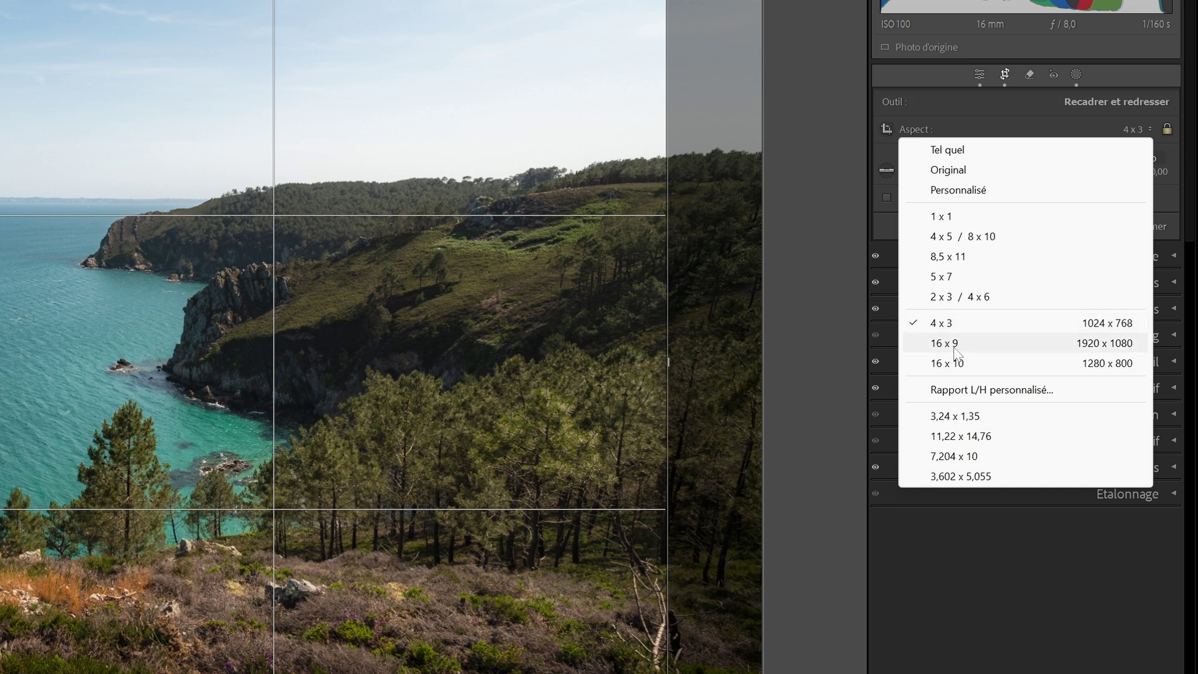
- Try straightening the coastal photo along its horizon, undo it, and level the 4 x 3 crop with the automatic angle correction
click(977, 243)
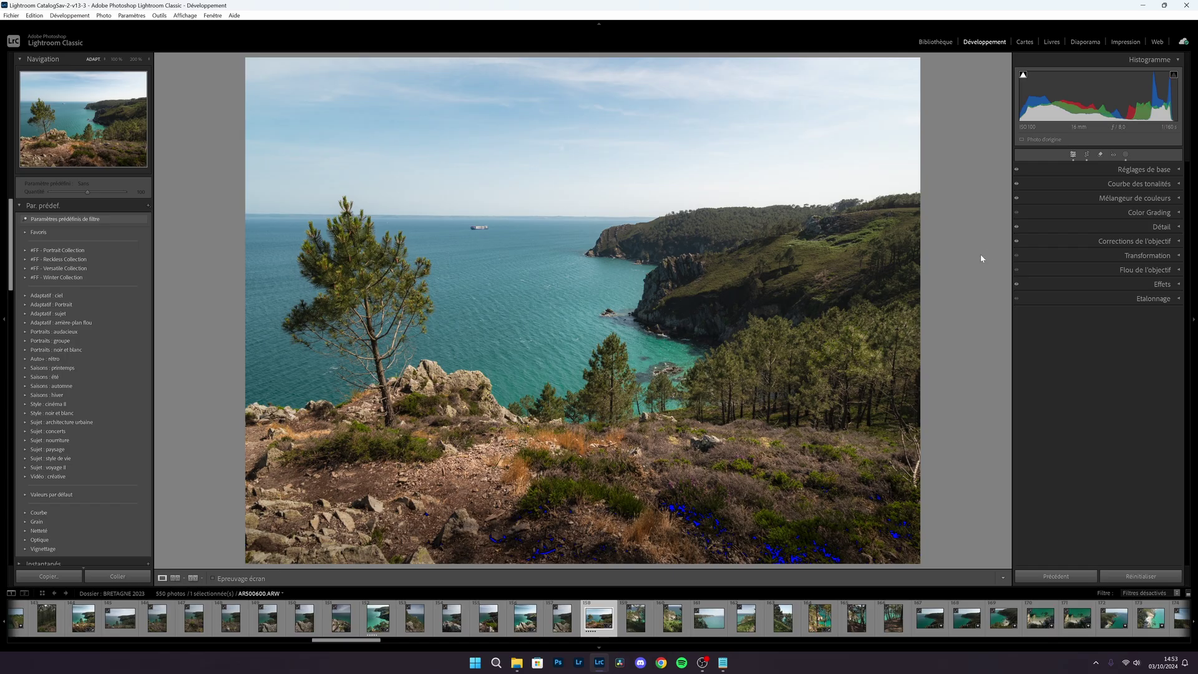
key(r)
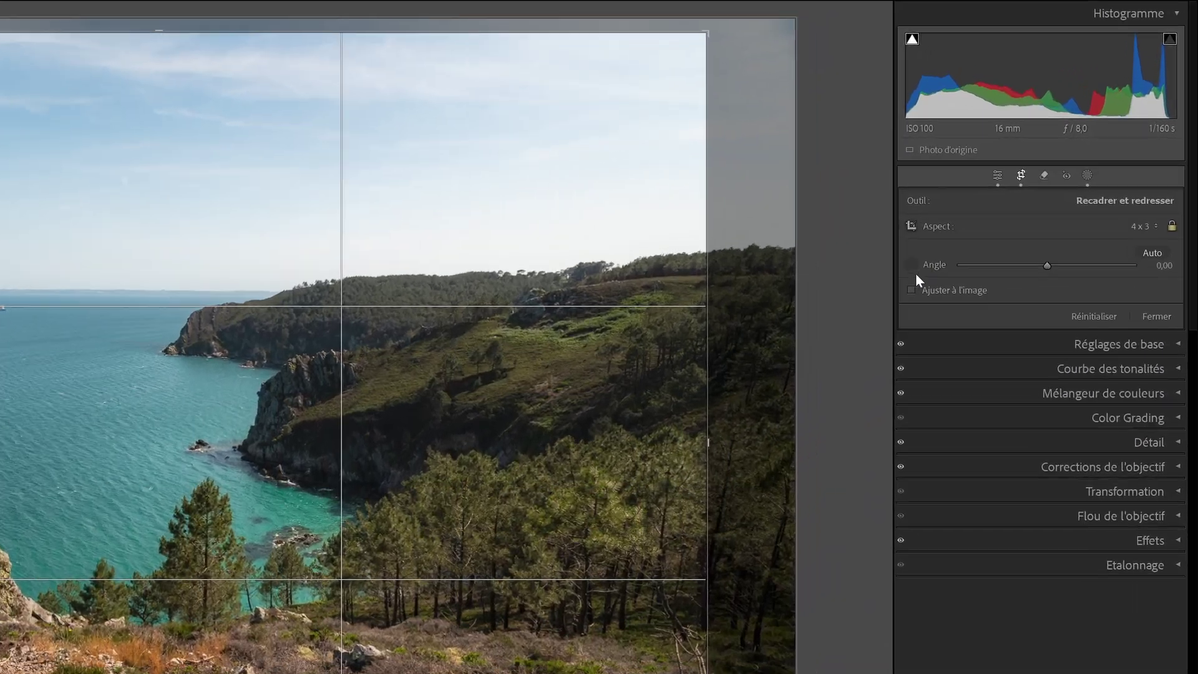
click(1023, 208)
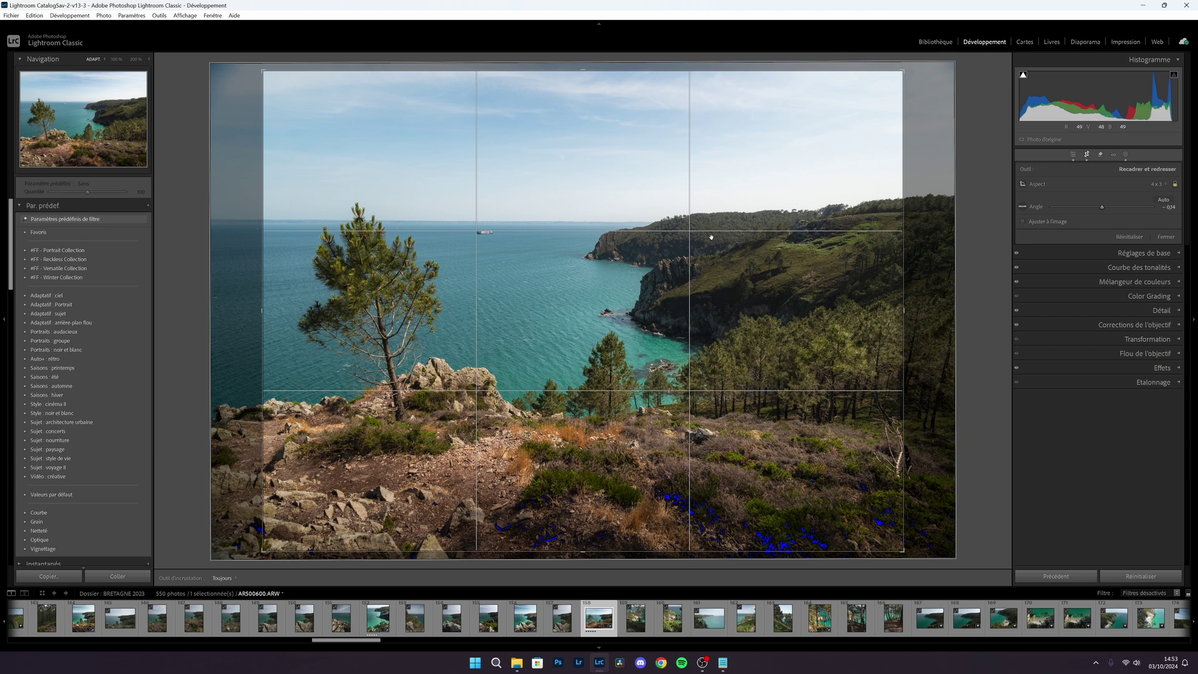
key(ctrl+z)
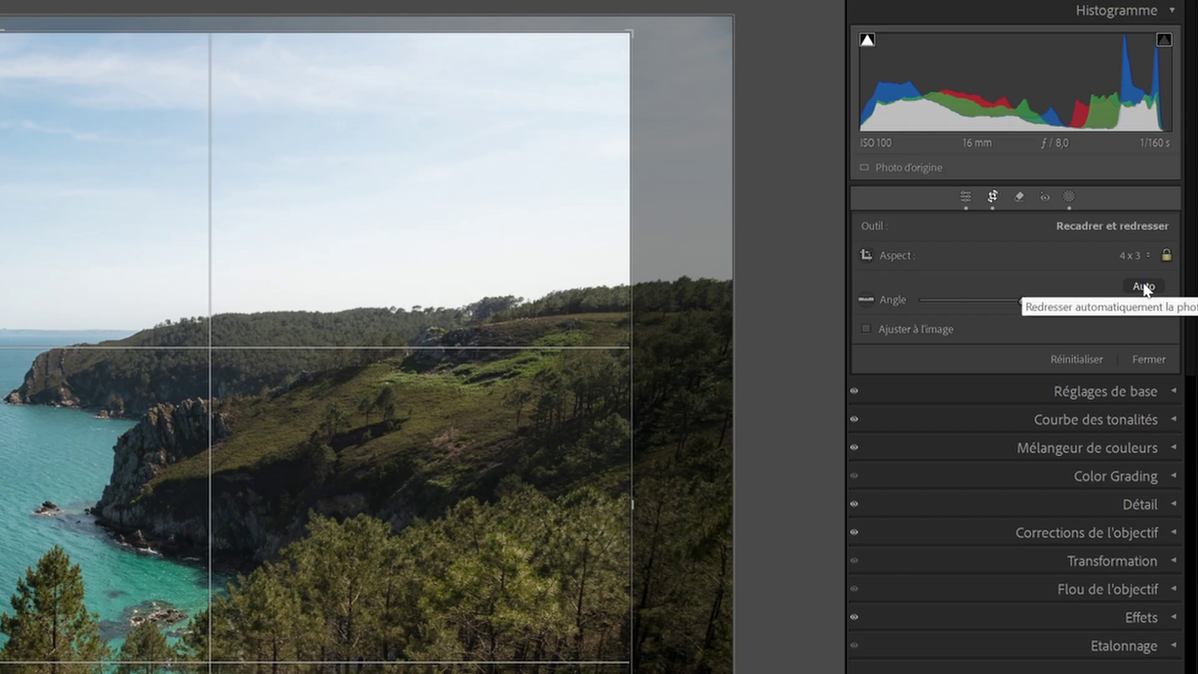
click(1145, 288)
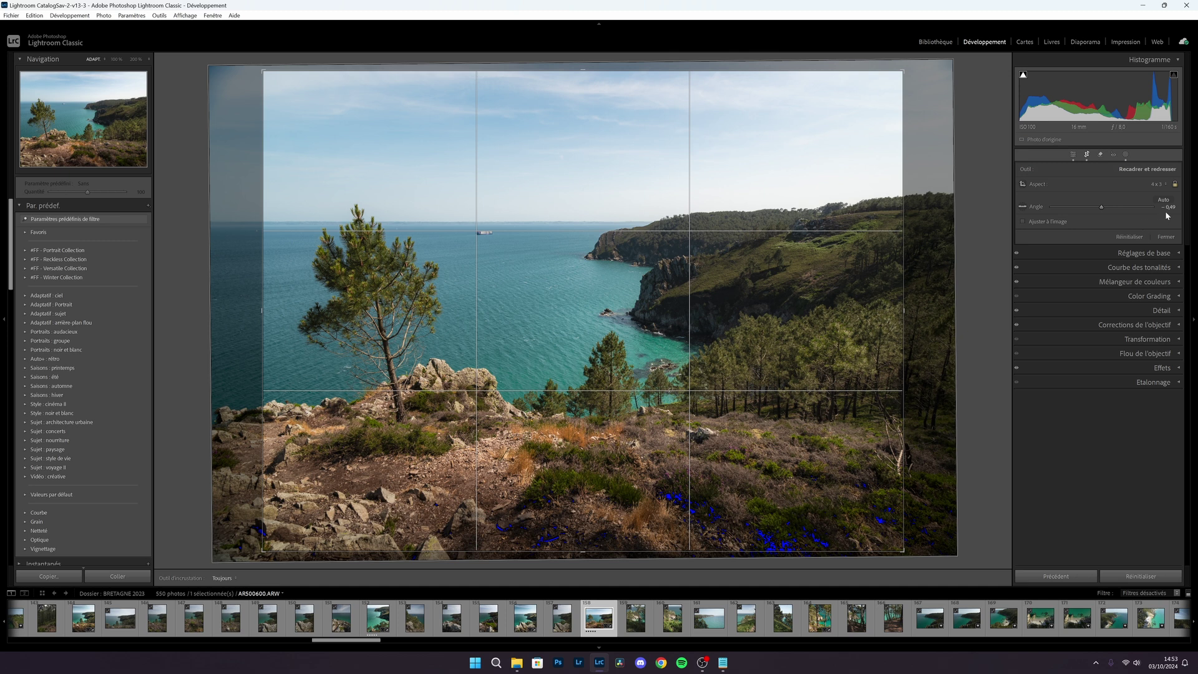
- Try shrinking the crop frame symmetrically from its lower edge, and undo the change
drag(585, 552, 589, 541)
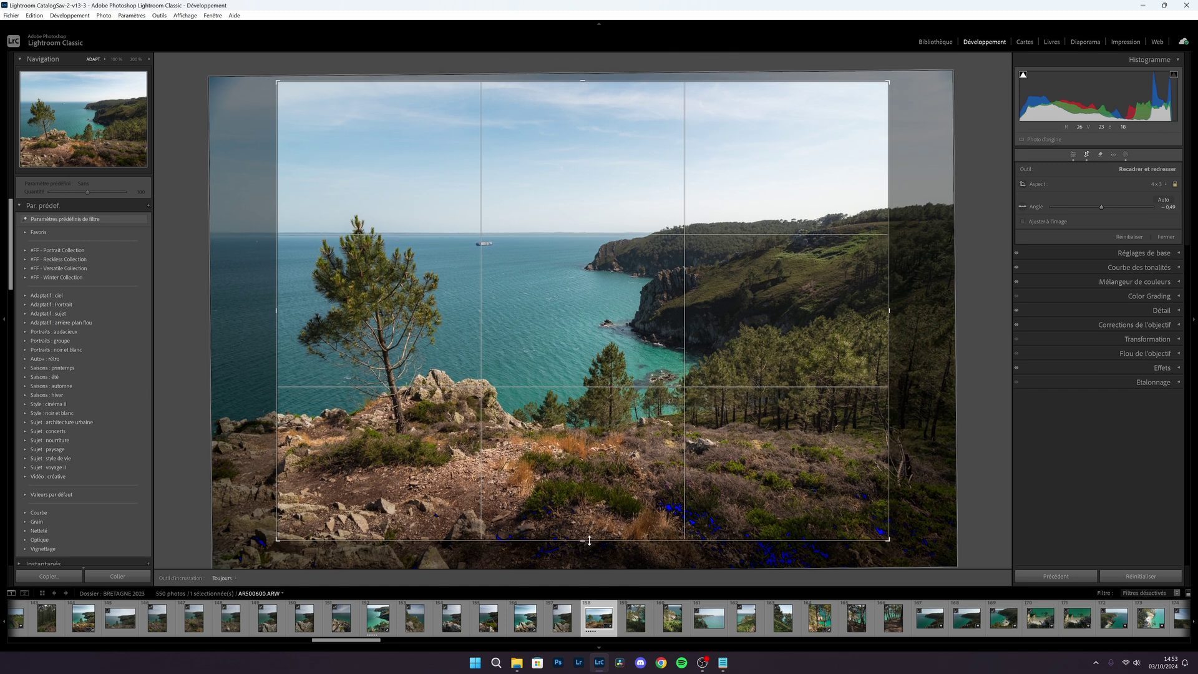
key(ctrl+z)
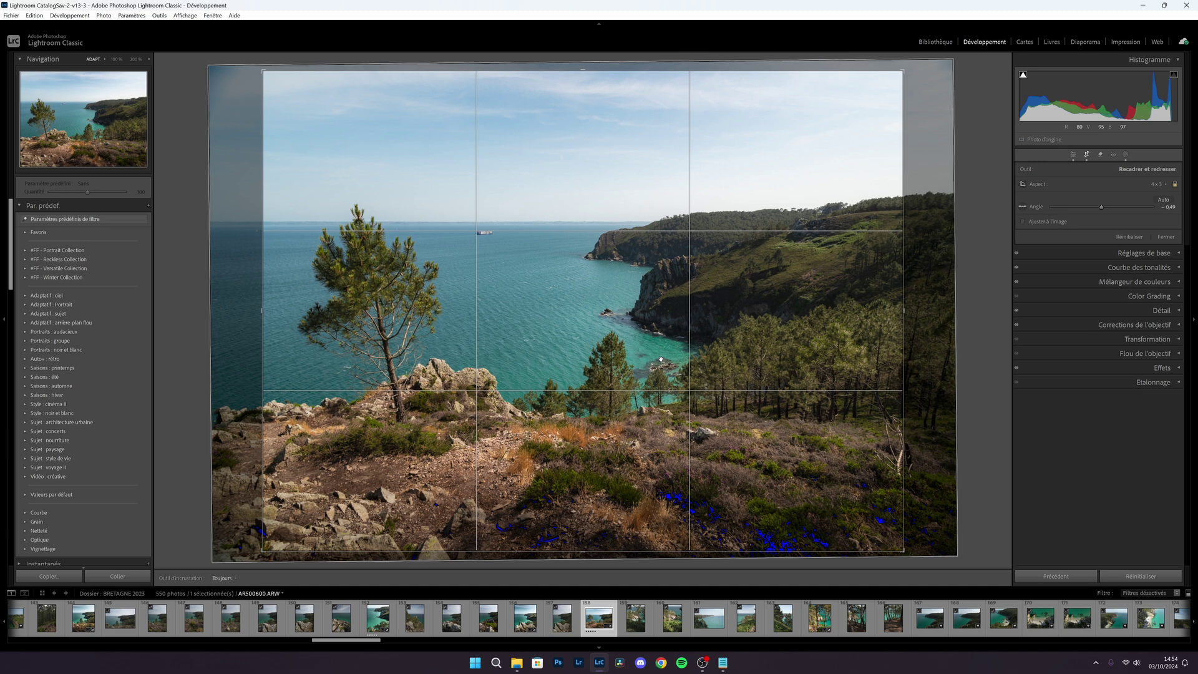
- Cycle through the crop composition overlays, including the grid, the rule of thirds and the golden spiral
key(o)
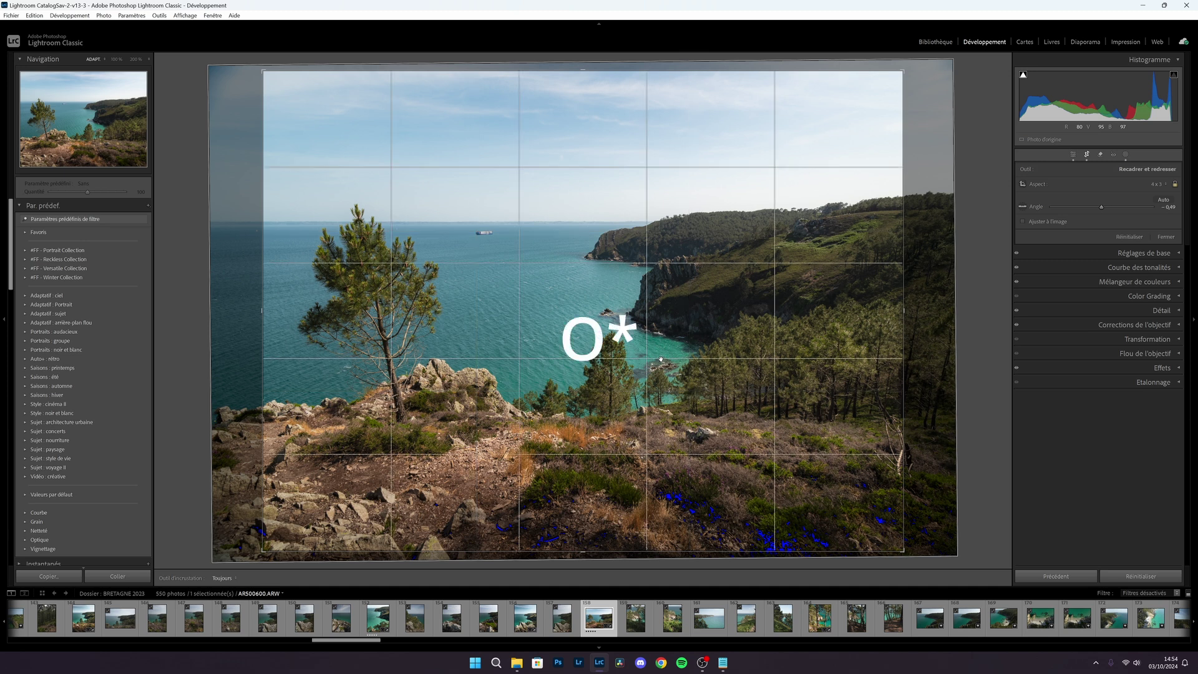
key(o)
key(o)
key(o)
key(o)
key(o)
key(o)
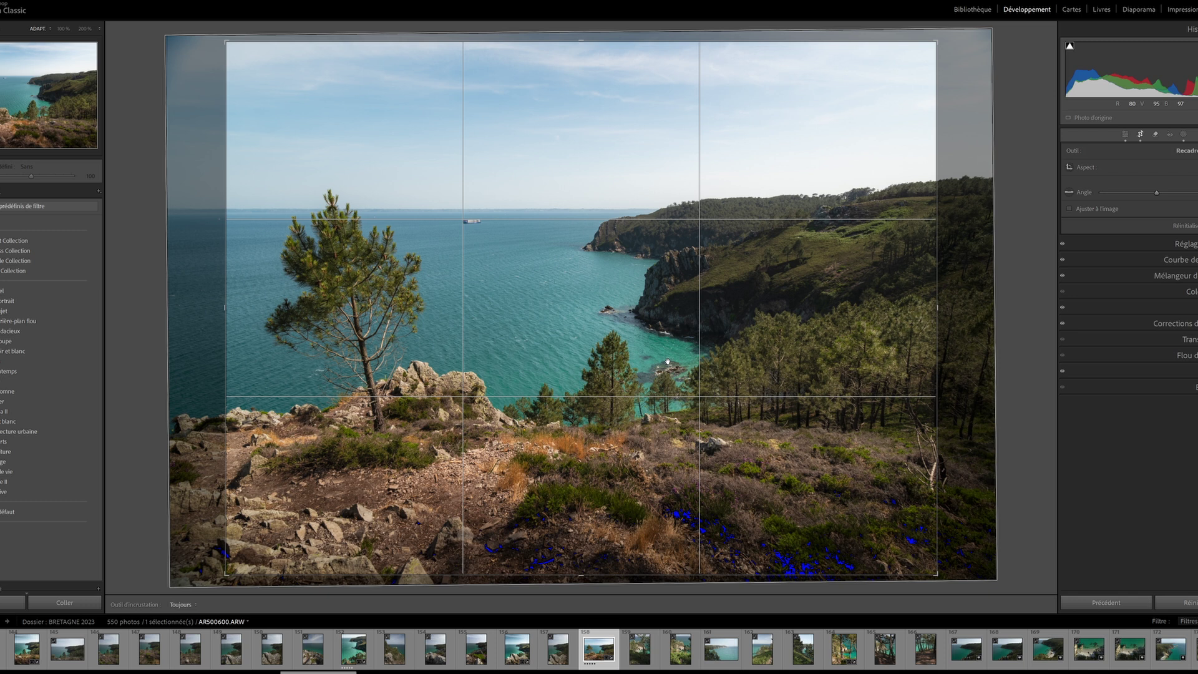
key(o)
key(o)
key(o)
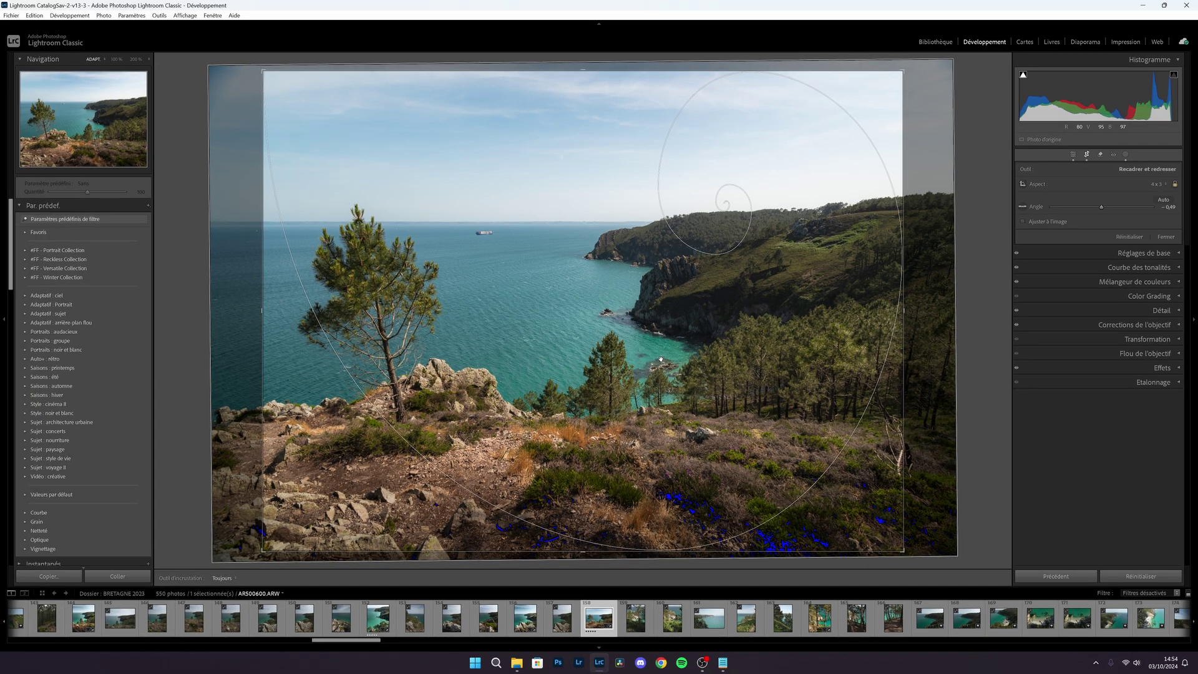
key(o)
key(o)
key(o)
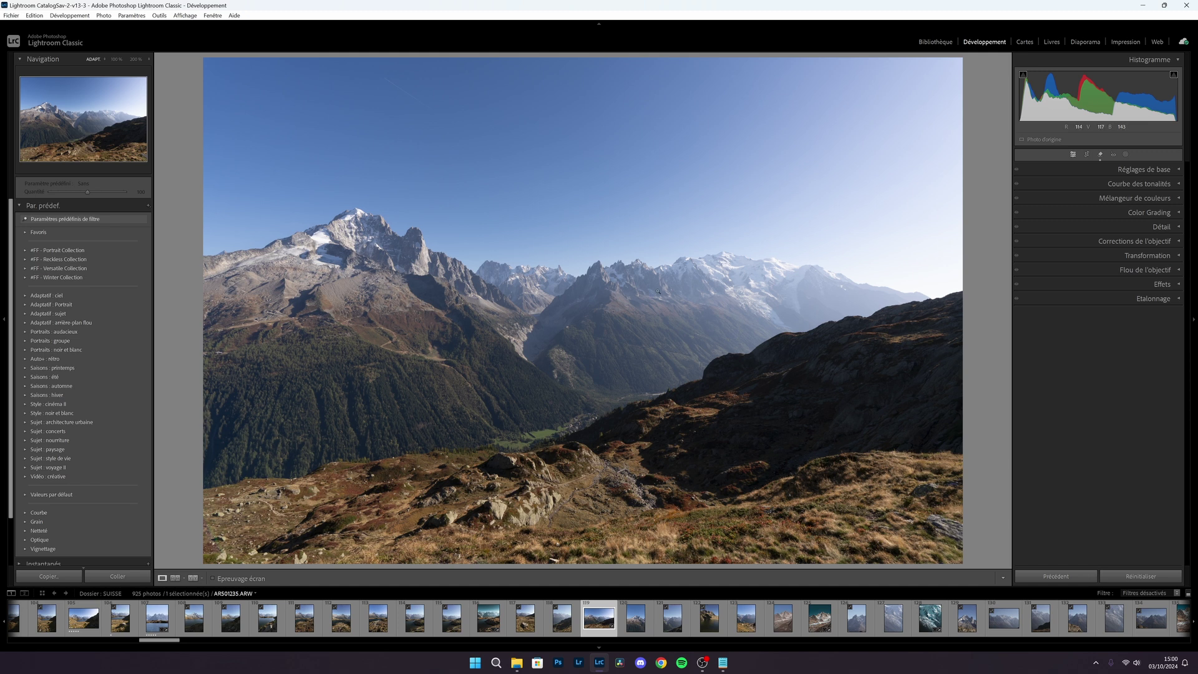
- Activate the Remove tool on the mountain photo and display the defects with the threshold at its maximum
key(q)
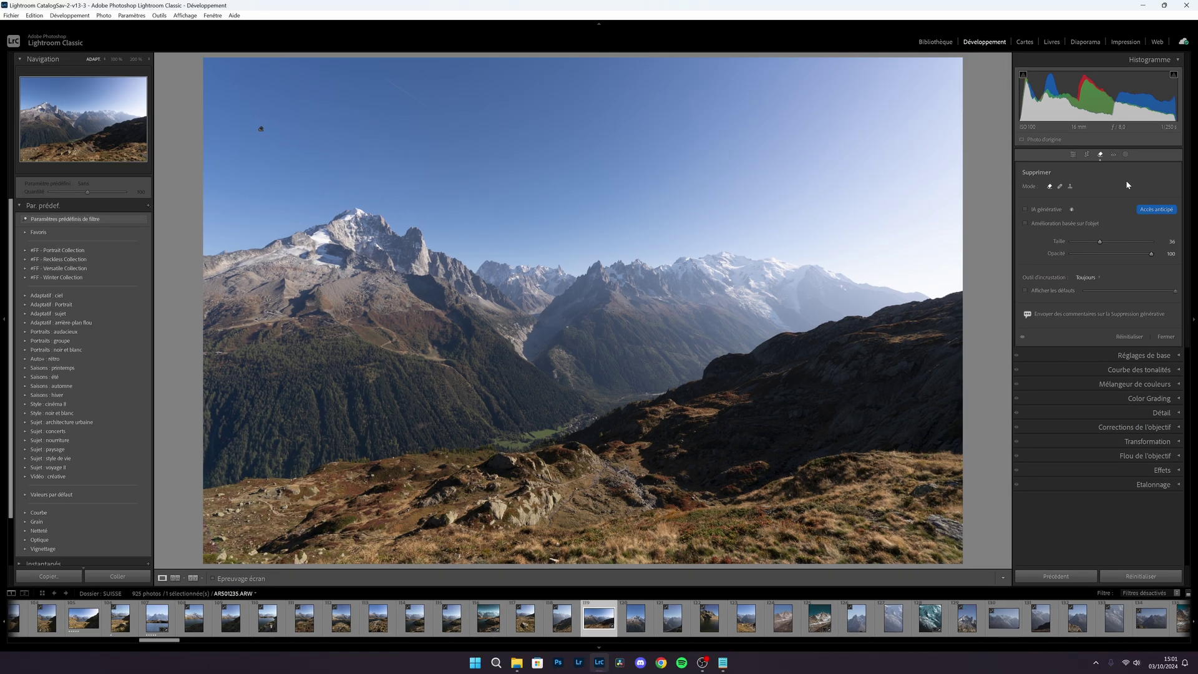
key(ctrl+z)
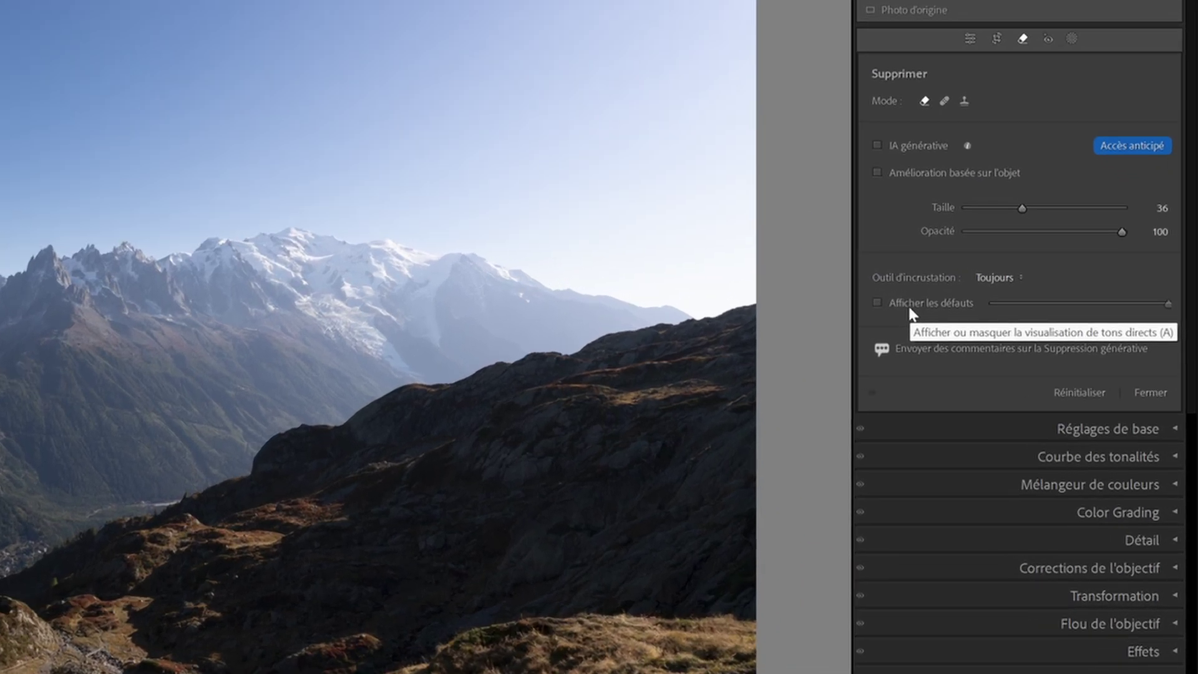
click(1042, 292)
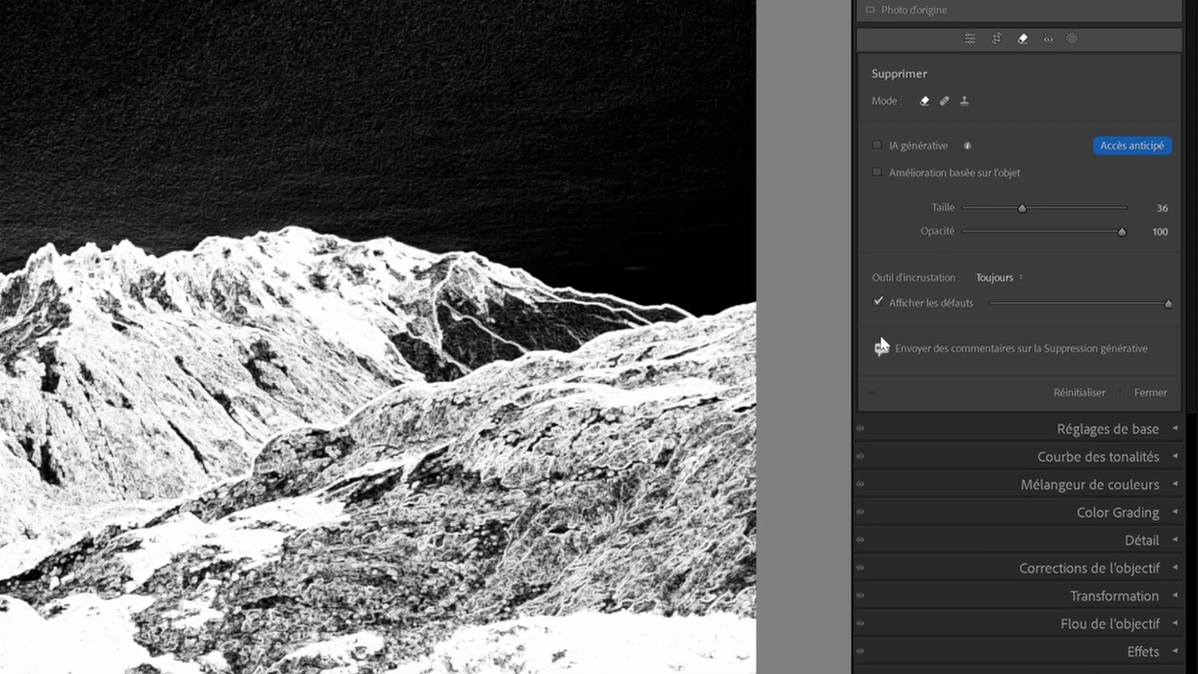
mouse_move(1165, 302)
mouse_down()
mouse_move(1121, 308)
mouse_move(1169, 304)
mouse_up()
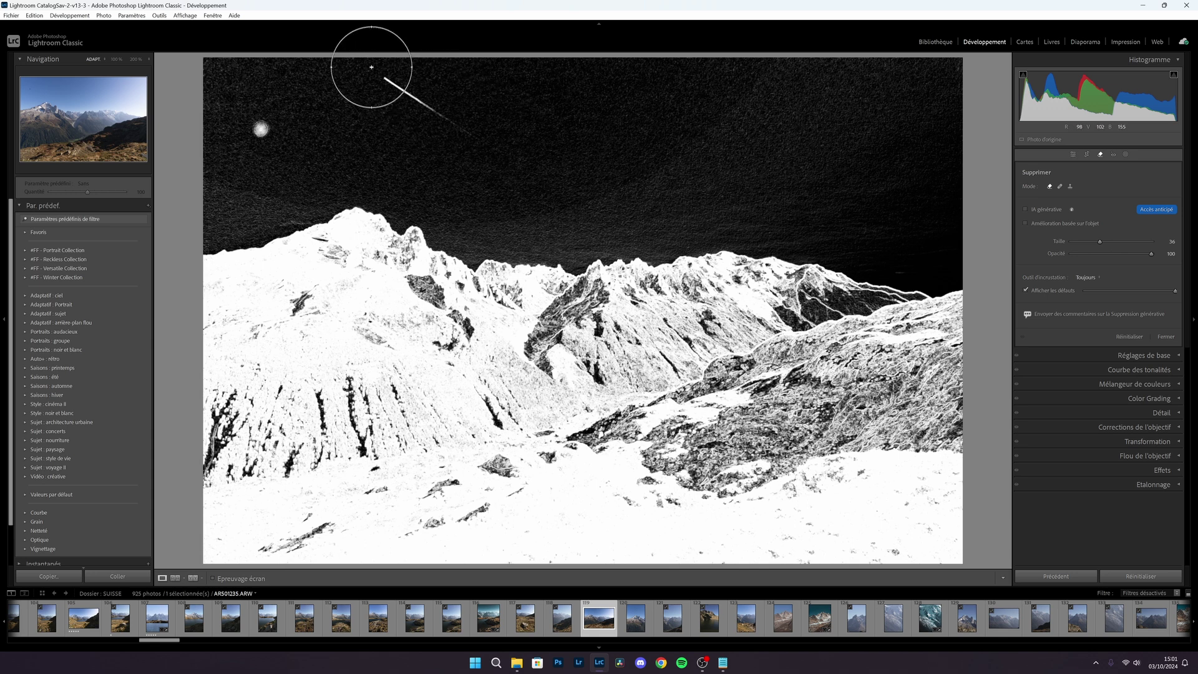
- Hide the defect view and inspect the thin streak in the sky at 100 %, returning to the full photo
key(a)
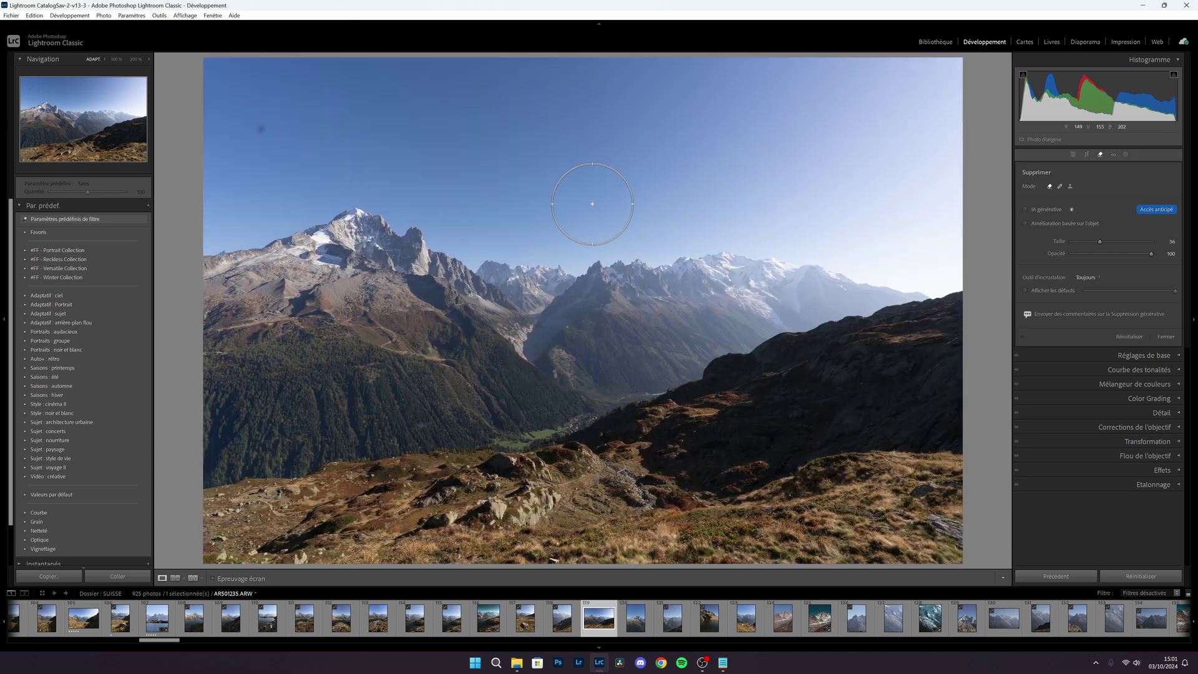
key(z)
mouse_move(833, 161)
mouse_down()
mouse_move(781, 161)
mouse_move(439, 249)
mouse_up()
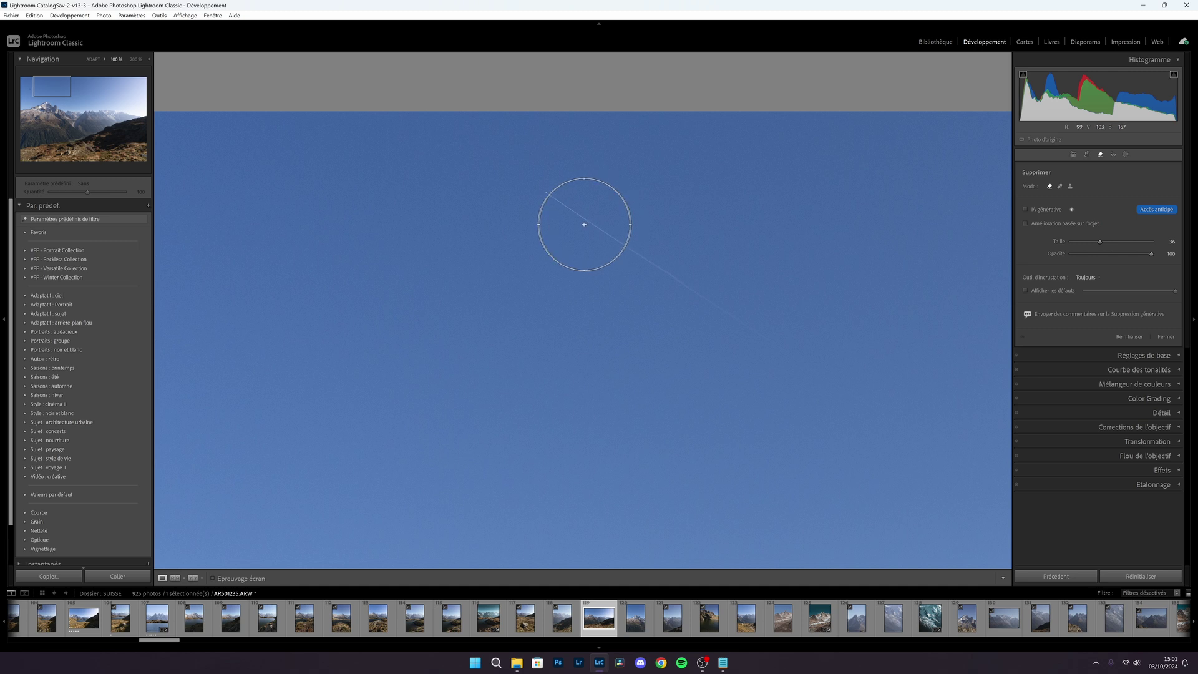
key(z)
- Reduce the Remove brush size to 12 and treat the dust spot in the sky, comparing the normal and defect views
click(1033, 290)
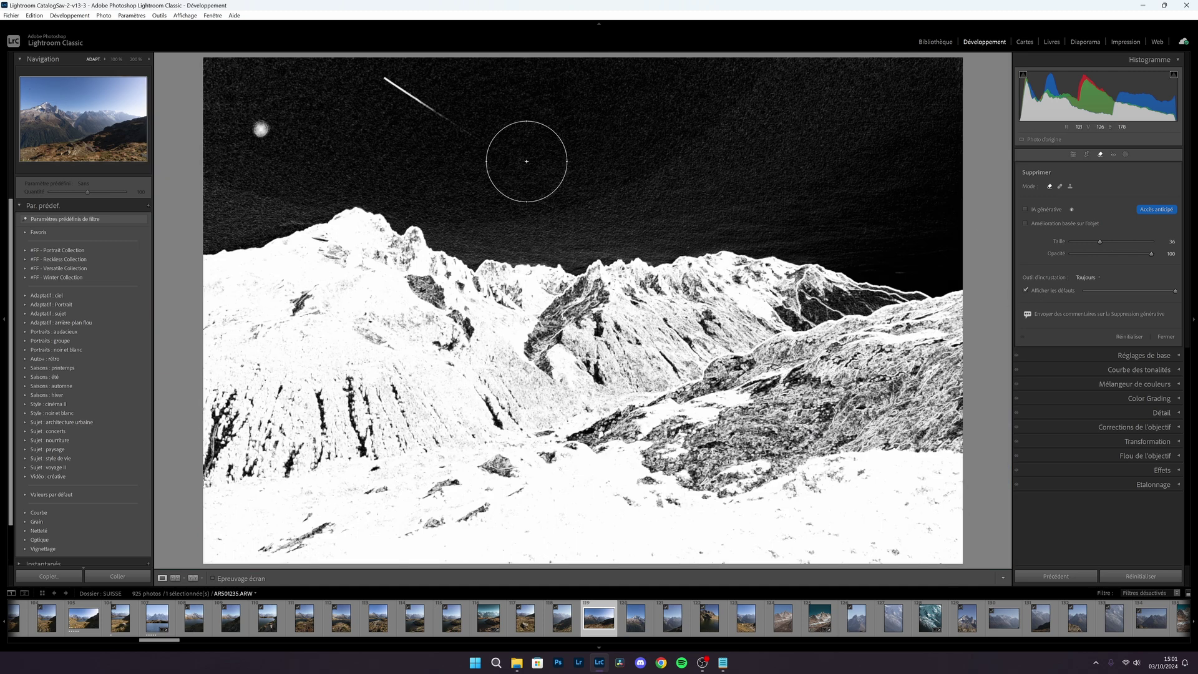
scroll(257, 112, down, 8)
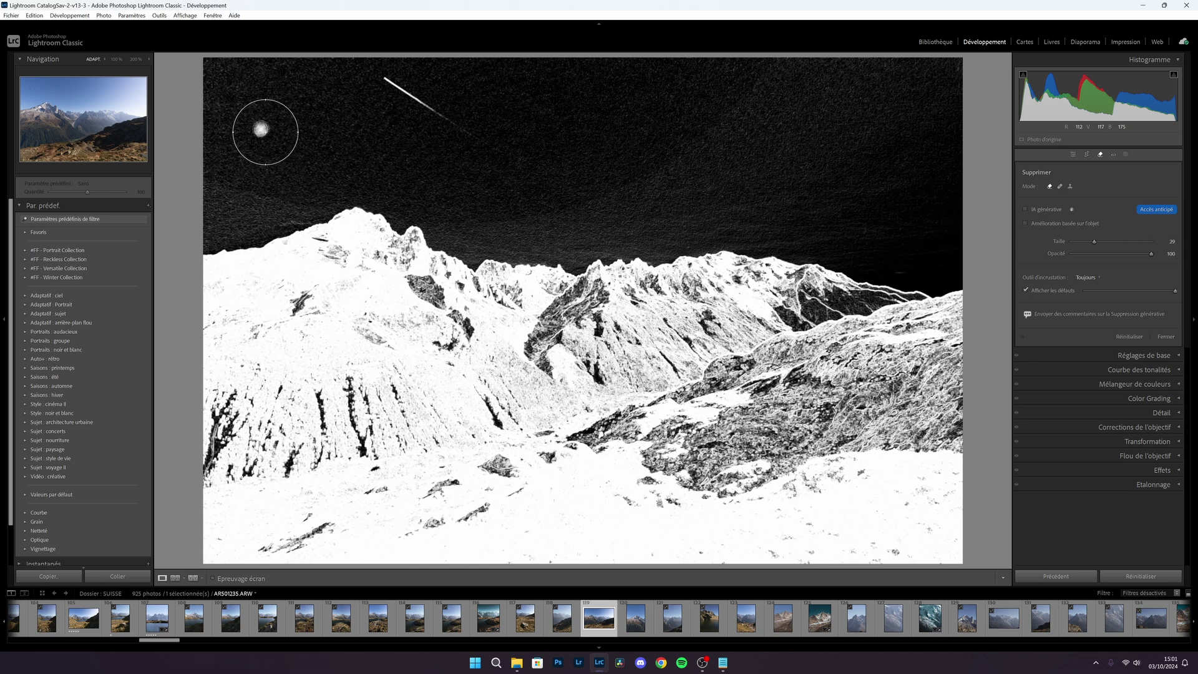
key(a)
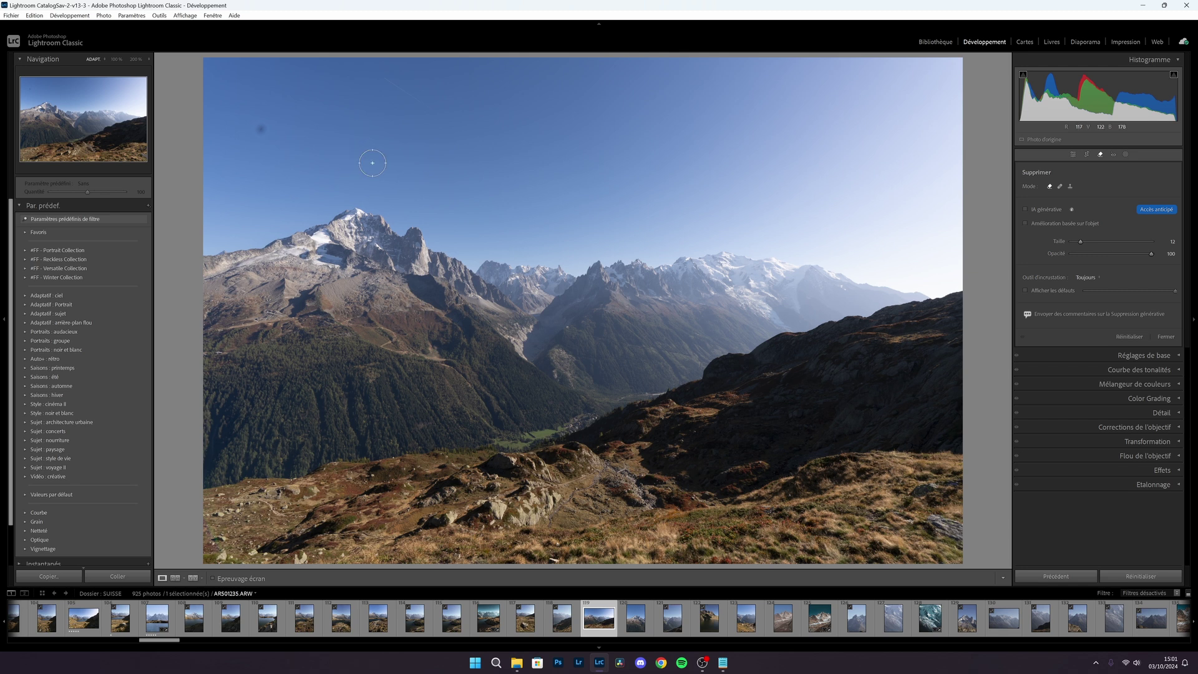
click(1027, 291)
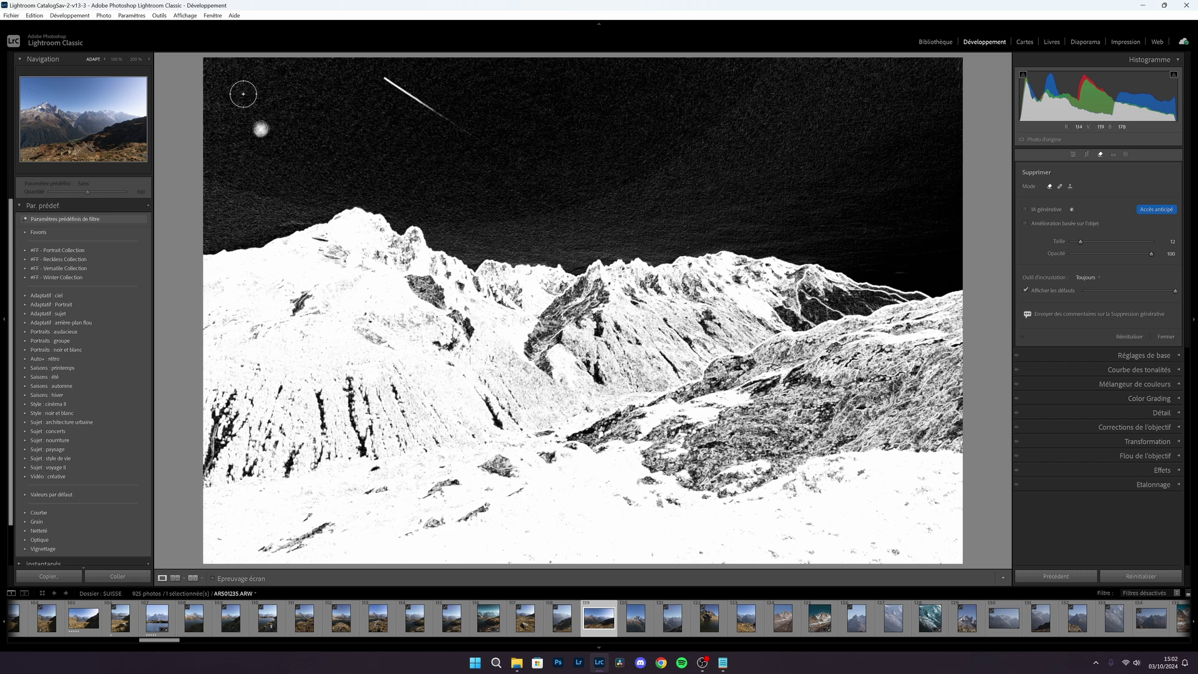
click(1036, 288)
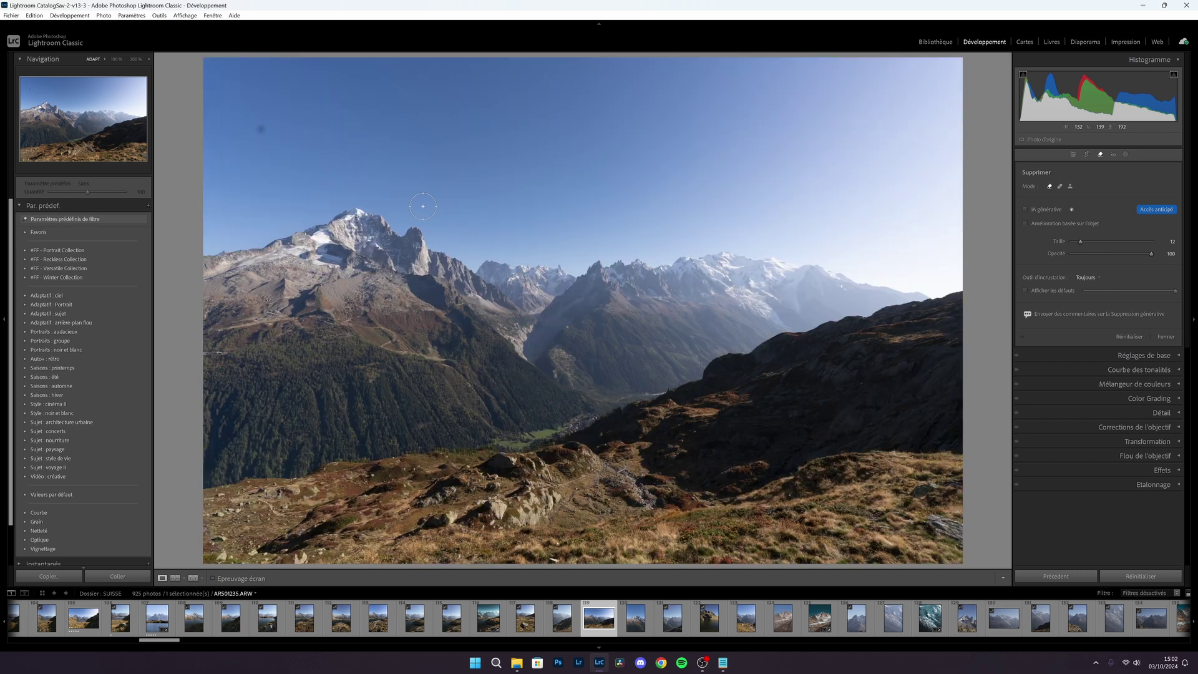
click(1042, 288)
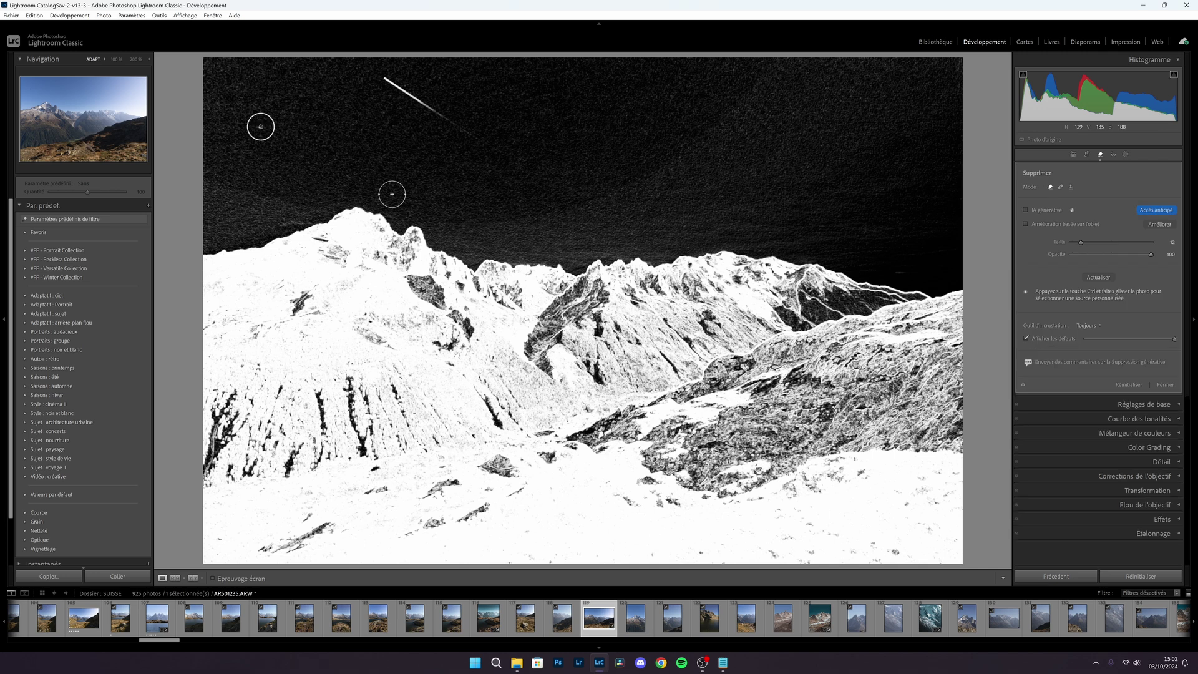
key(Delete)
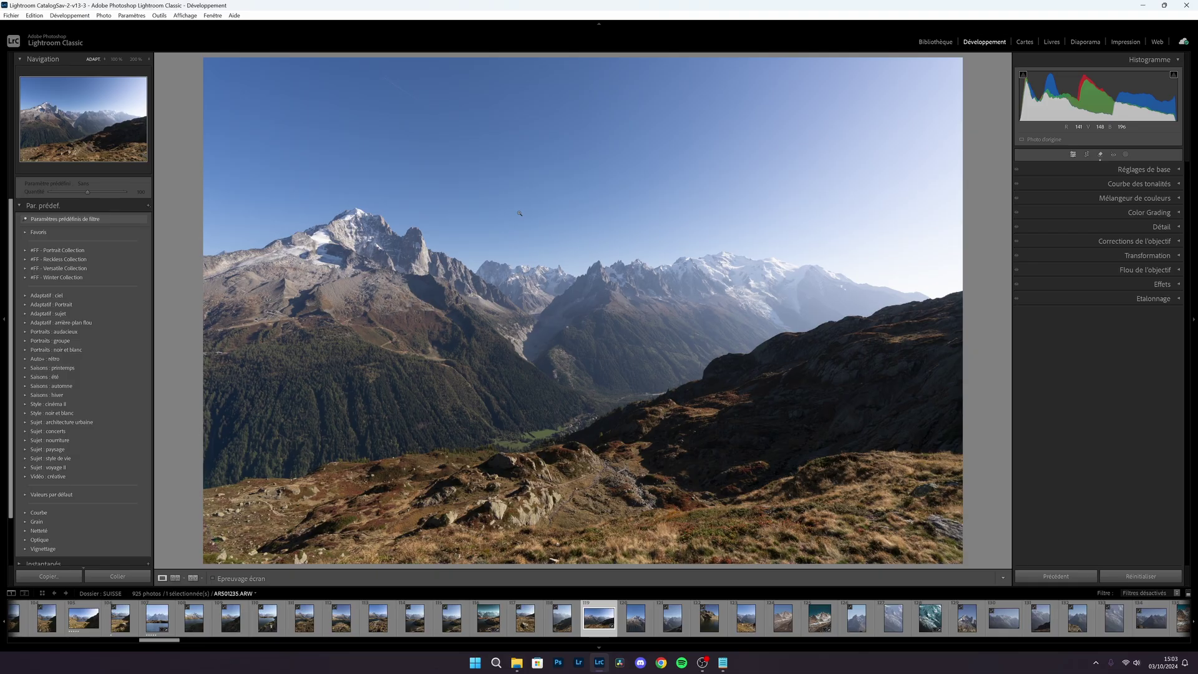
- Shift the sky's hue with the Color Mixer's on-photo adjustment in TSL mode, to blue -13 and violet -1
click(1130, 198)
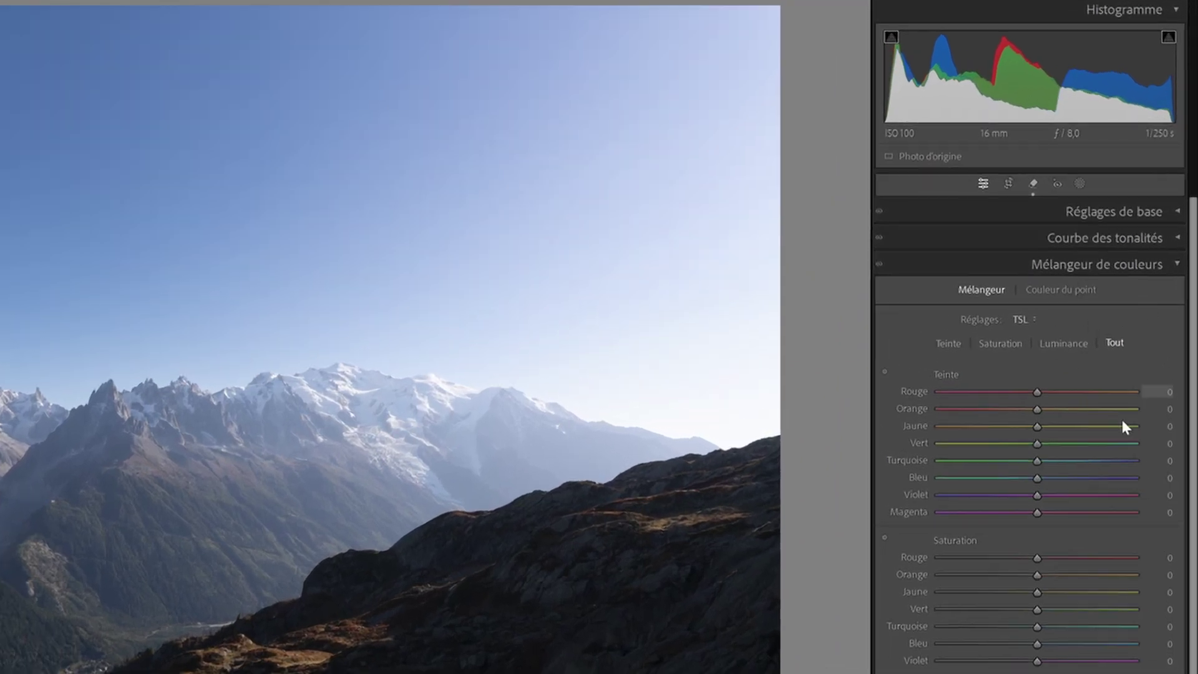
click(1022, 318)
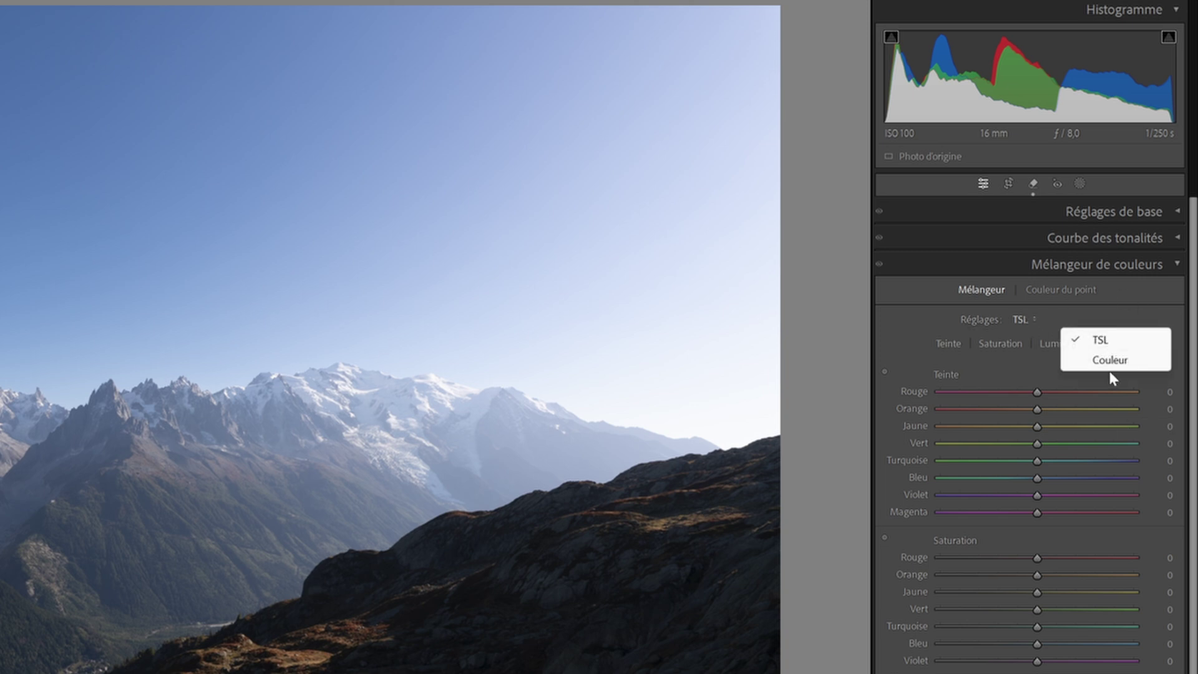
click(1084, 341)
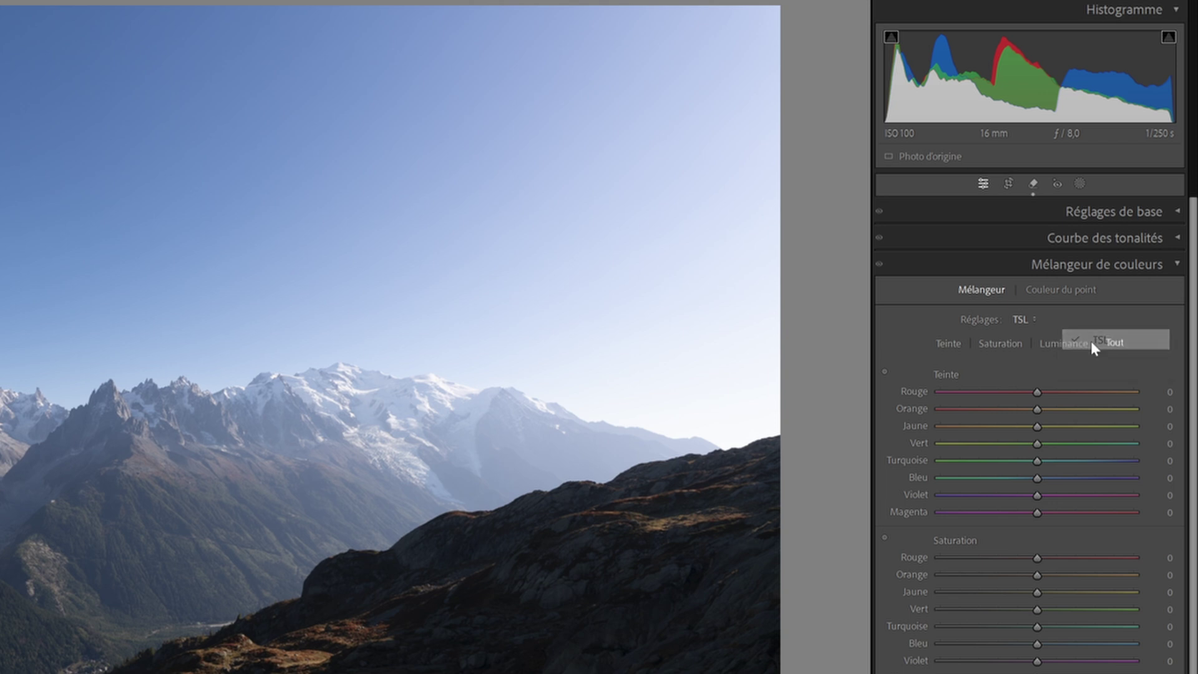
click(884, 372)
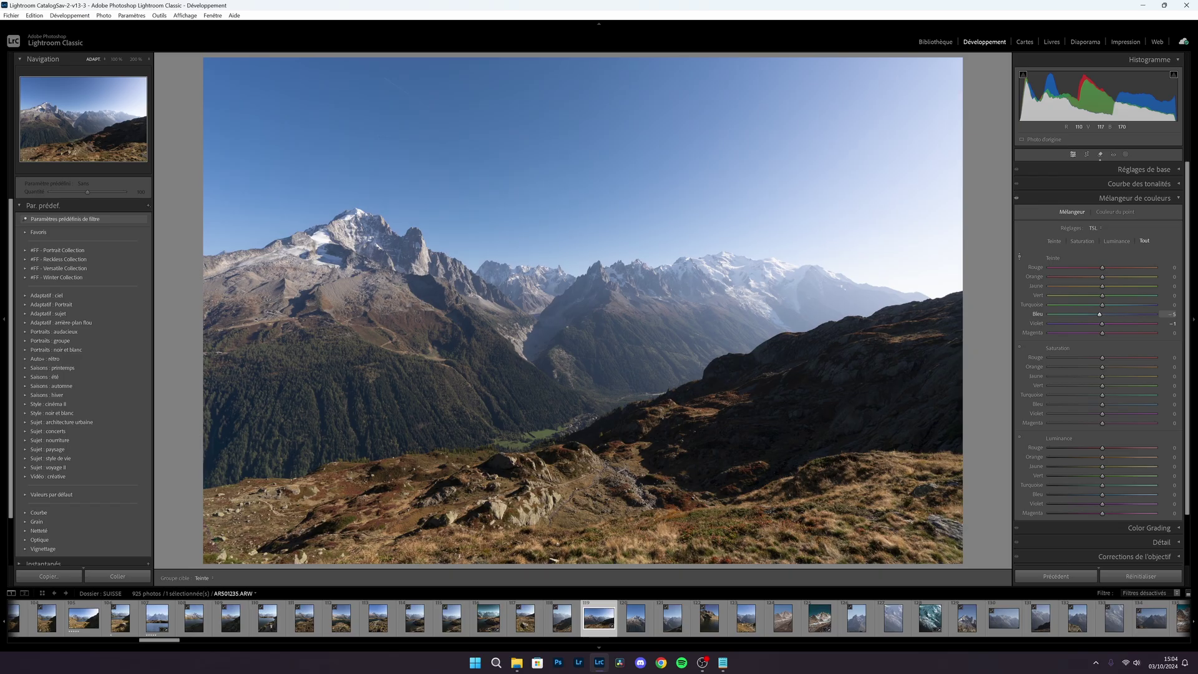
mouse_move(624, 156)
mouse_down()
mouse_move(624, 218)
mouse_move(624, 147)
mouse_move(624, 176)
mouse_up()
drag(555, 156, 555, 185)
key(Escape)
- Lower the sky's saturation with the on-photo adjustment, to blue -10 and violet -5
click(1053, 347)
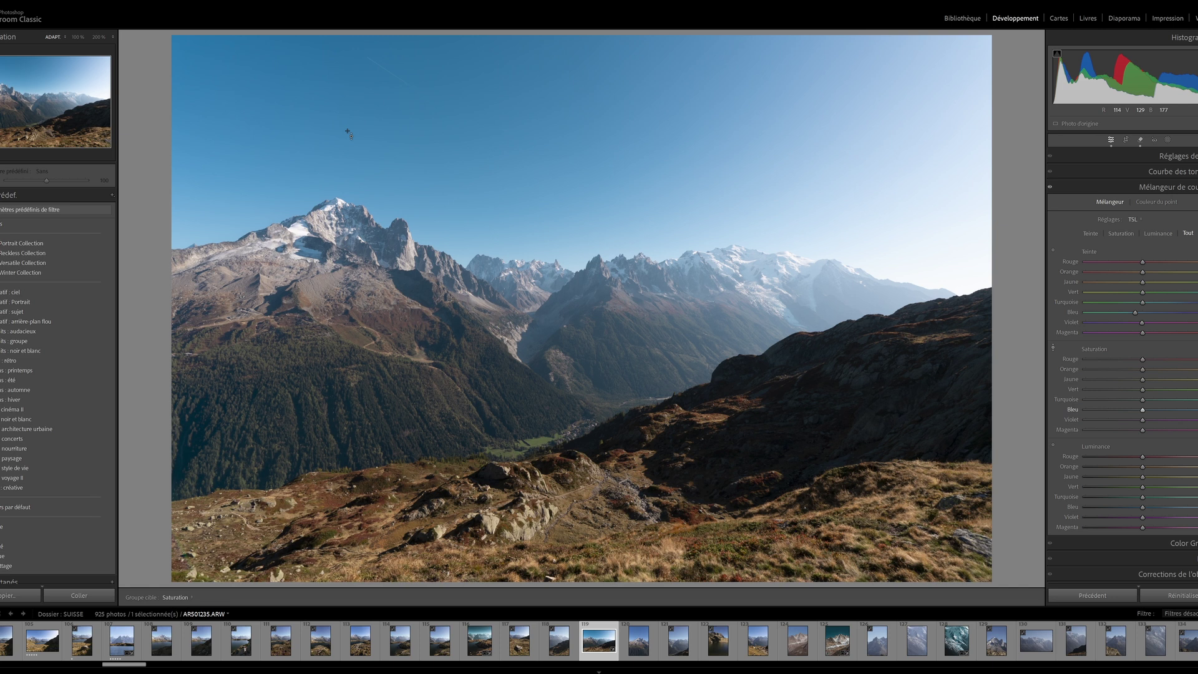
mouse_move(556, 181)
mouse_down()
mouse_move(556, 228)
mouse_move(555, 128)
mouse_move(555, 194)
mouse_move(555, 156)
mouse_move(556, 181)
mouse_up()
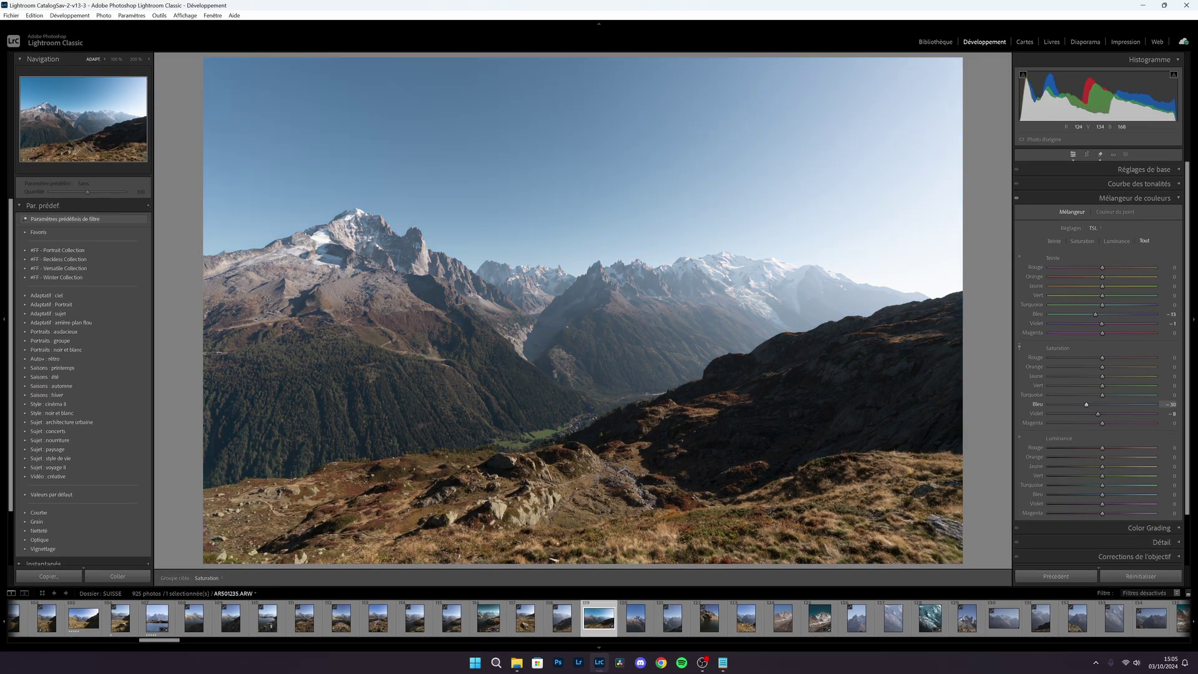
- Shape the point tone curve directly on the sky, lowering the midtones to 123/120 and raising the highlights to 208/218
click(1031, 183)
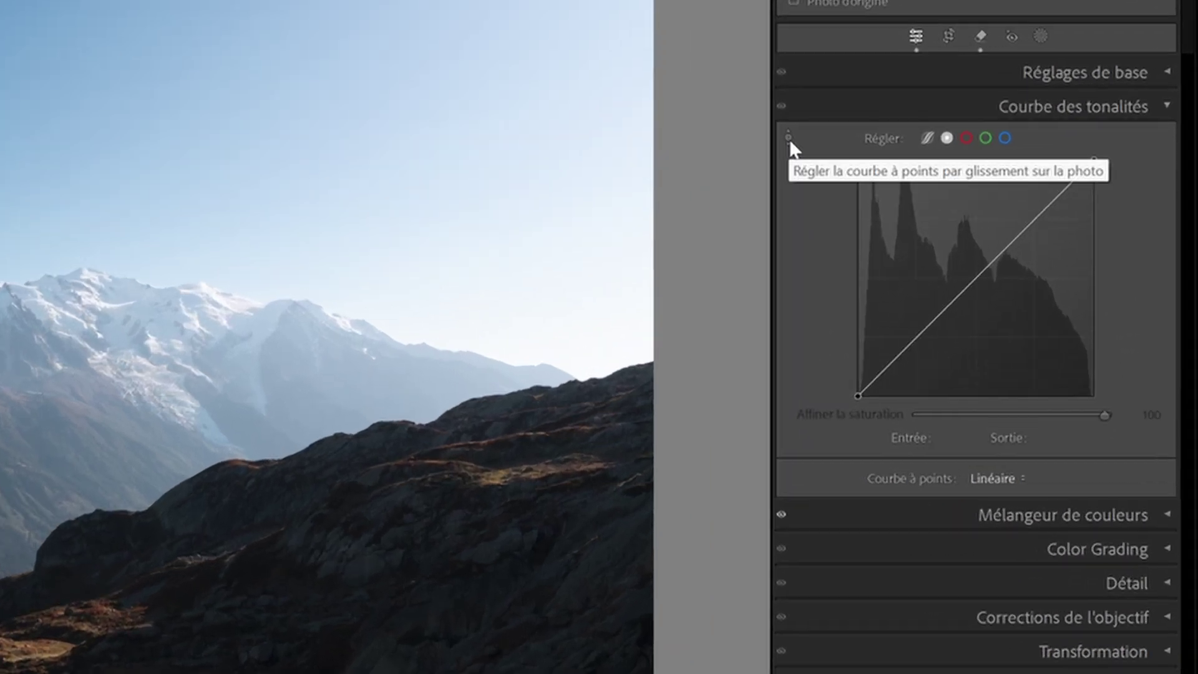
click(789, 139)
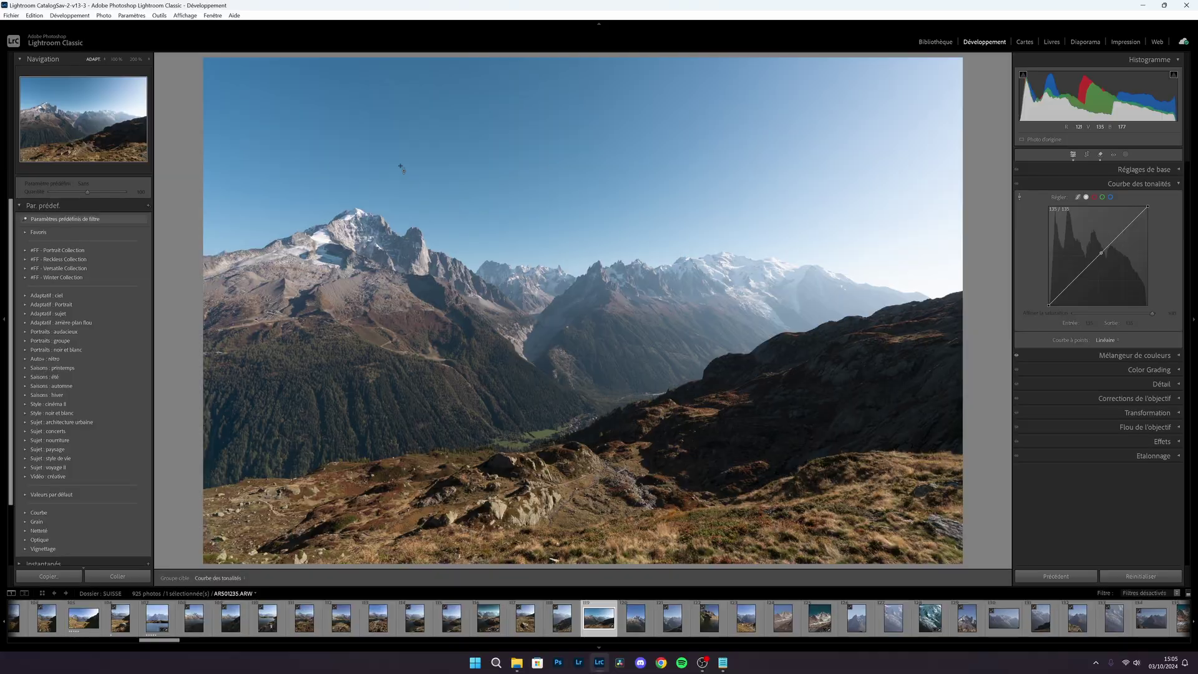
click(380, 133)
mouse_move(381, 133)
mouse_down()
mouse_move(381, 113)
mouse_move(381, 132)
mouse_up()
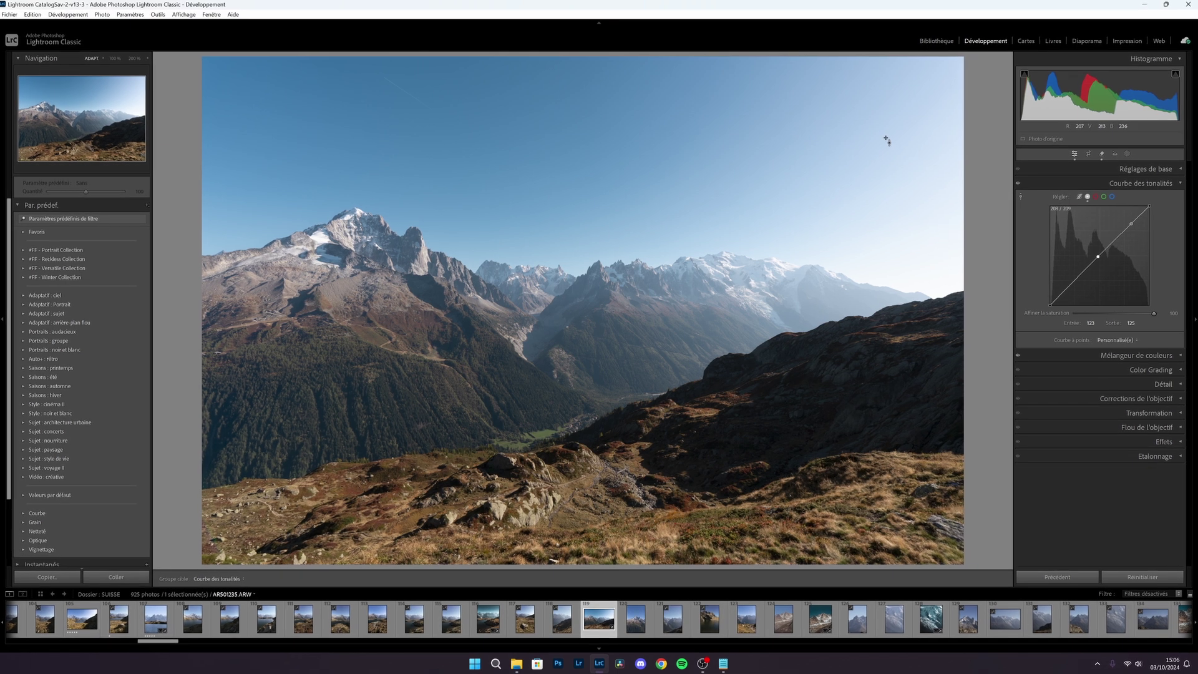
mouse_move(885, 138)
mouse_down()
mouse_move(885, 156)
mouse_move(885, 130)
mouse_up()
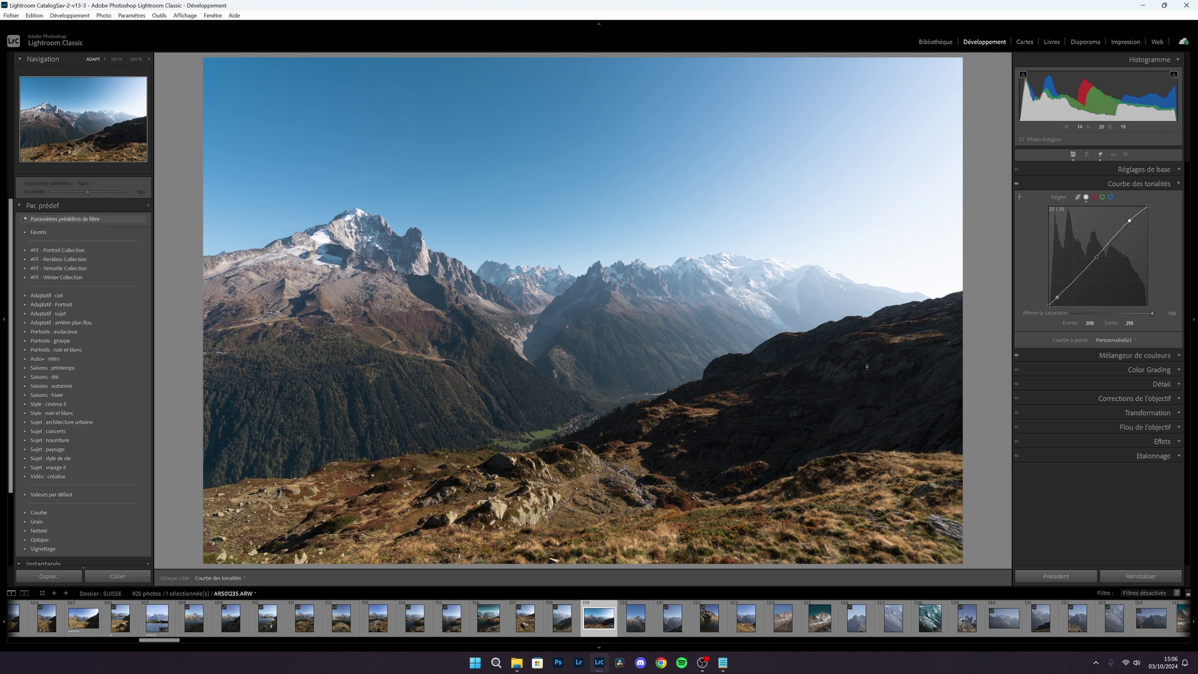
- Review the hue, saturation and luminance adjustments in the Color Mixer
click(1148, 184)
click(1108, 199)
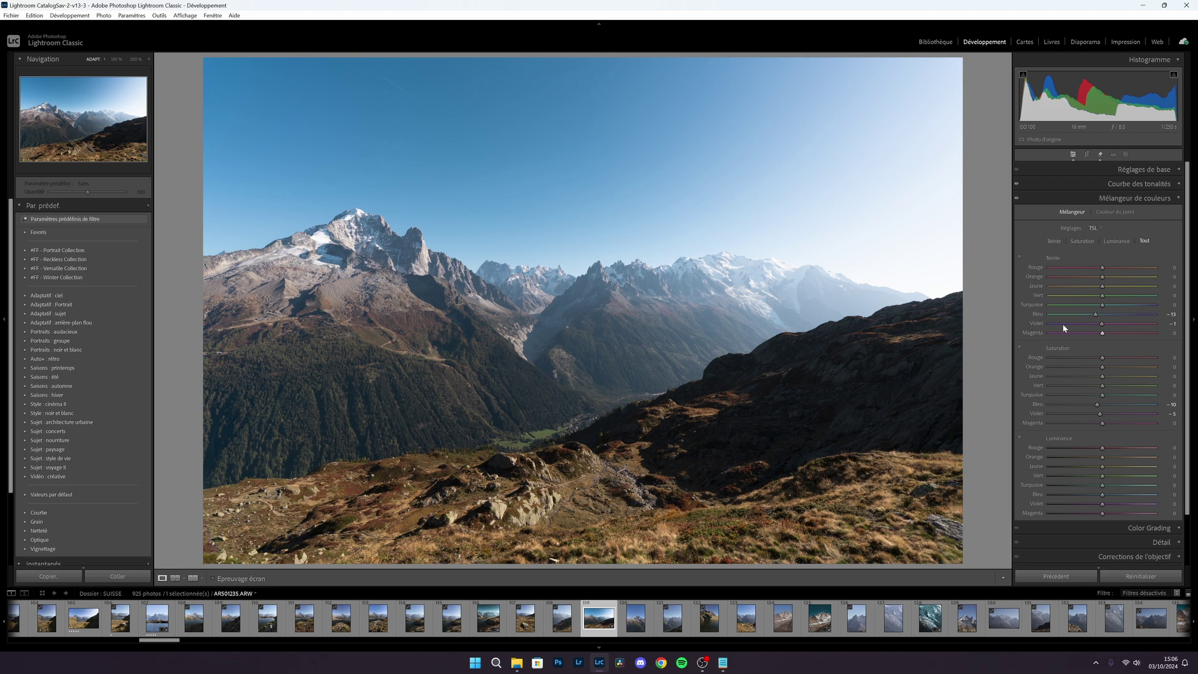
click(1044, 252)
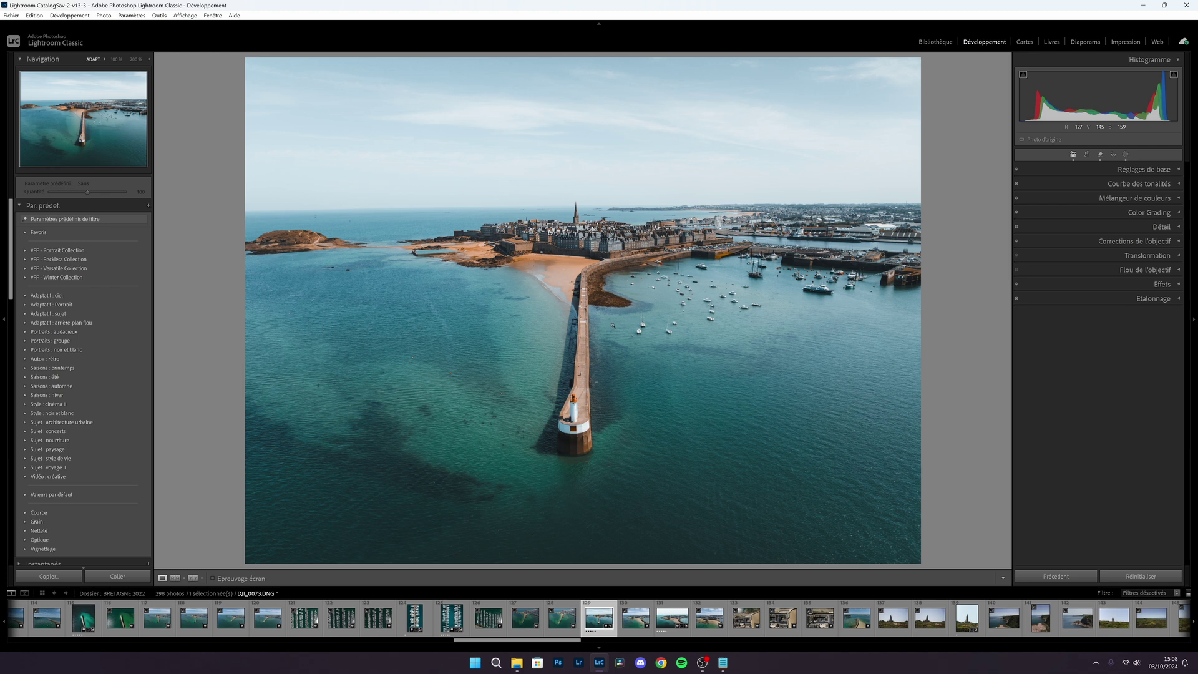
- Compare the harbour pier photo before and after editing in the side-by-side and split layouts, and return to the single view
key(y)
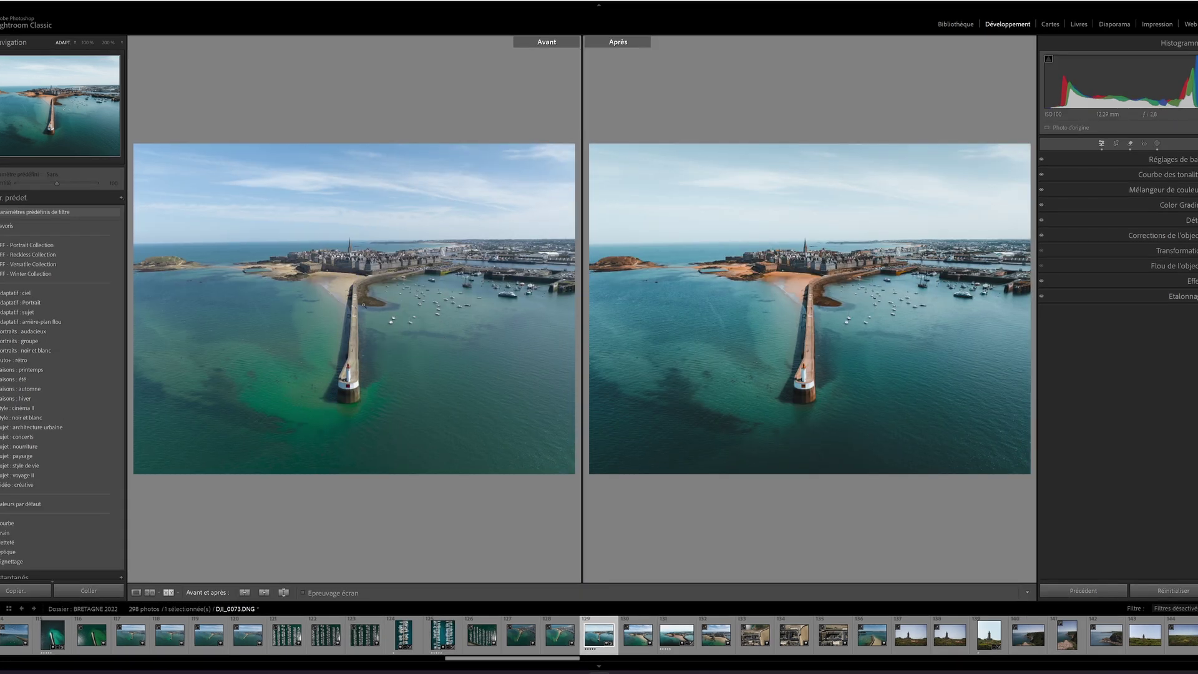
click(169, 592)
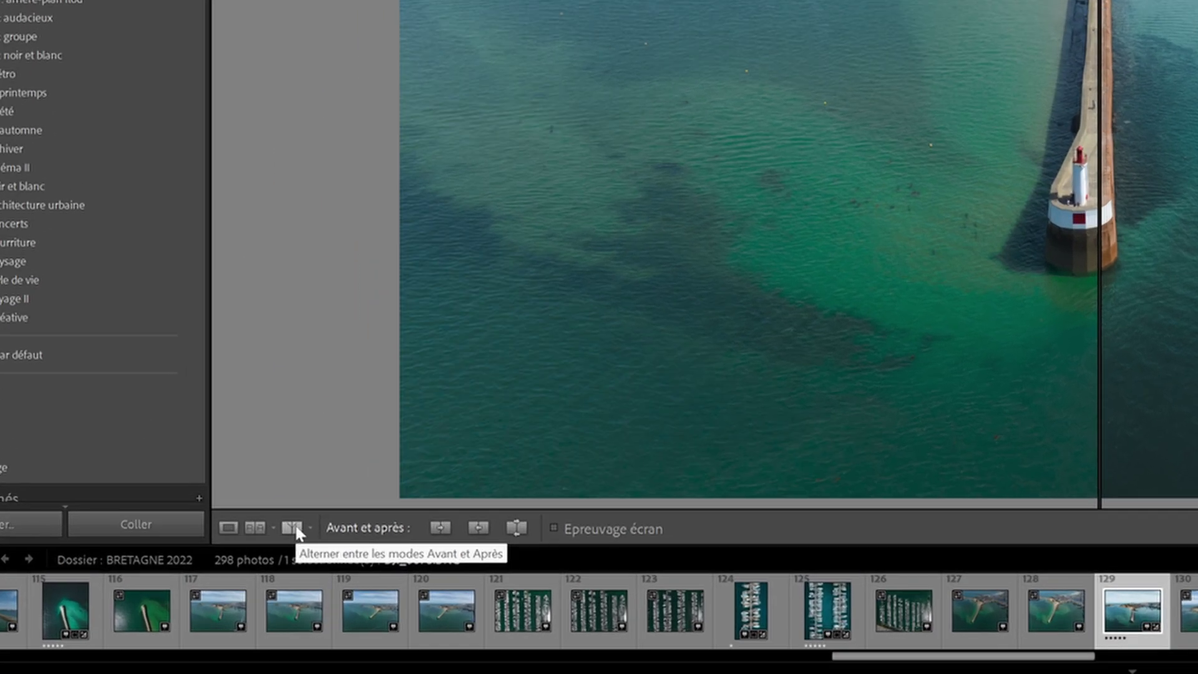
click(193, 578)
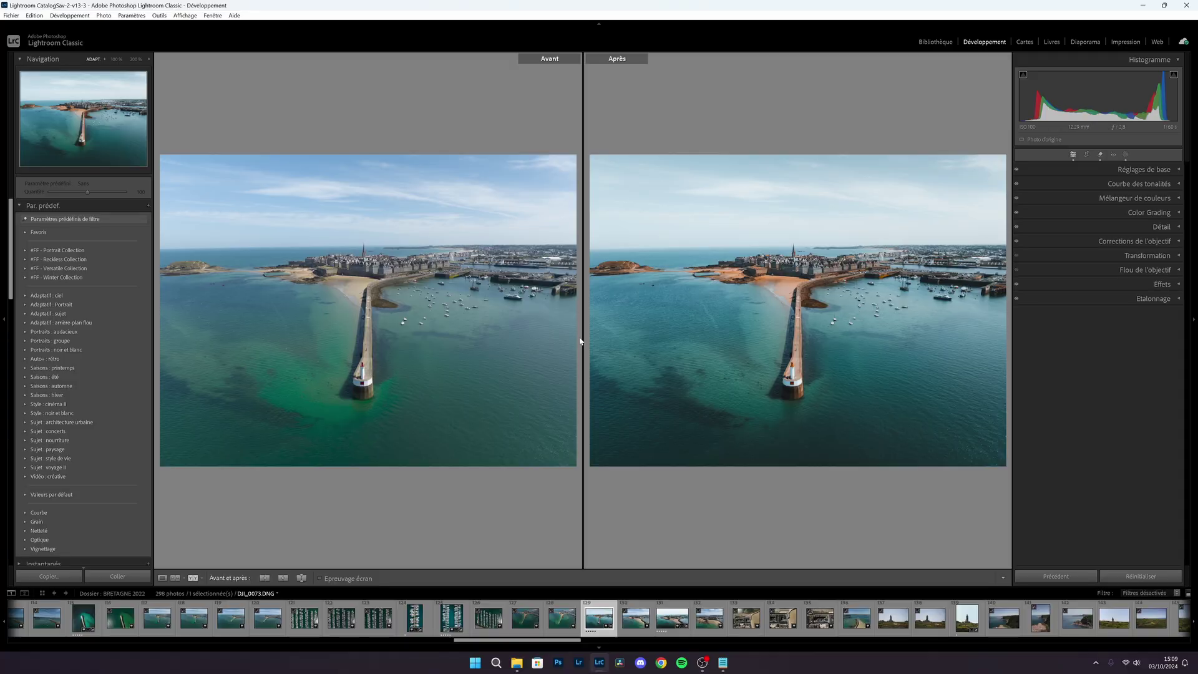
key(y)
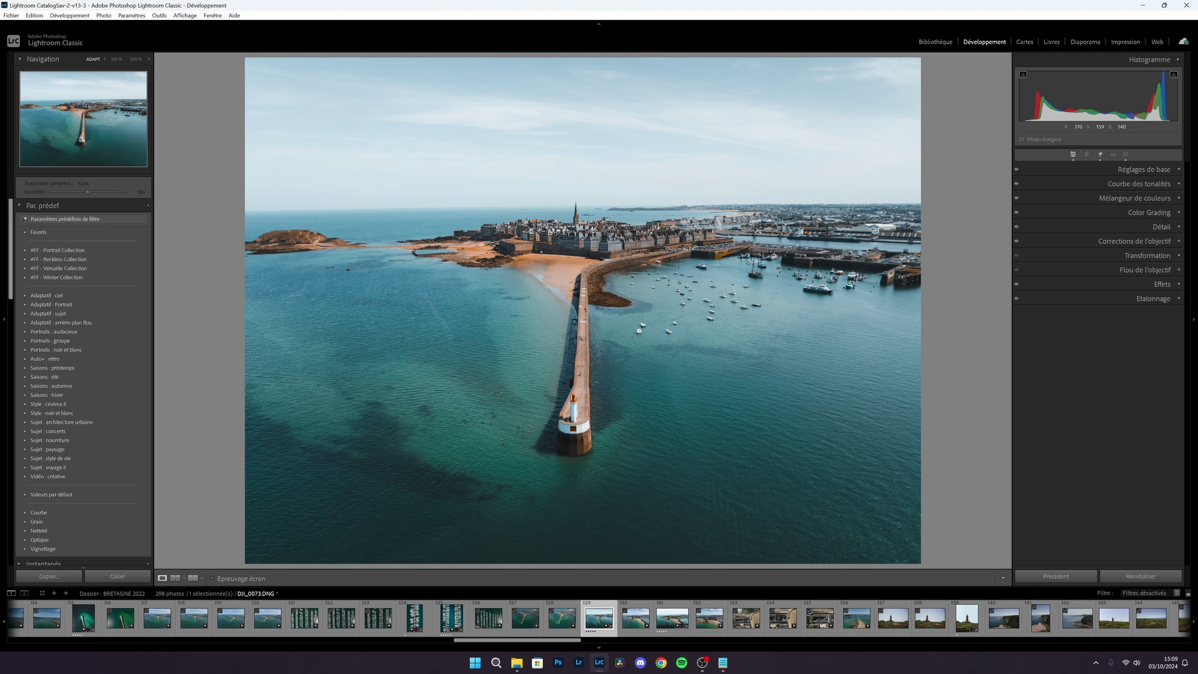
- Toggle the pier photo repeatedly between its full-frame before view and the edited version
key(alt)
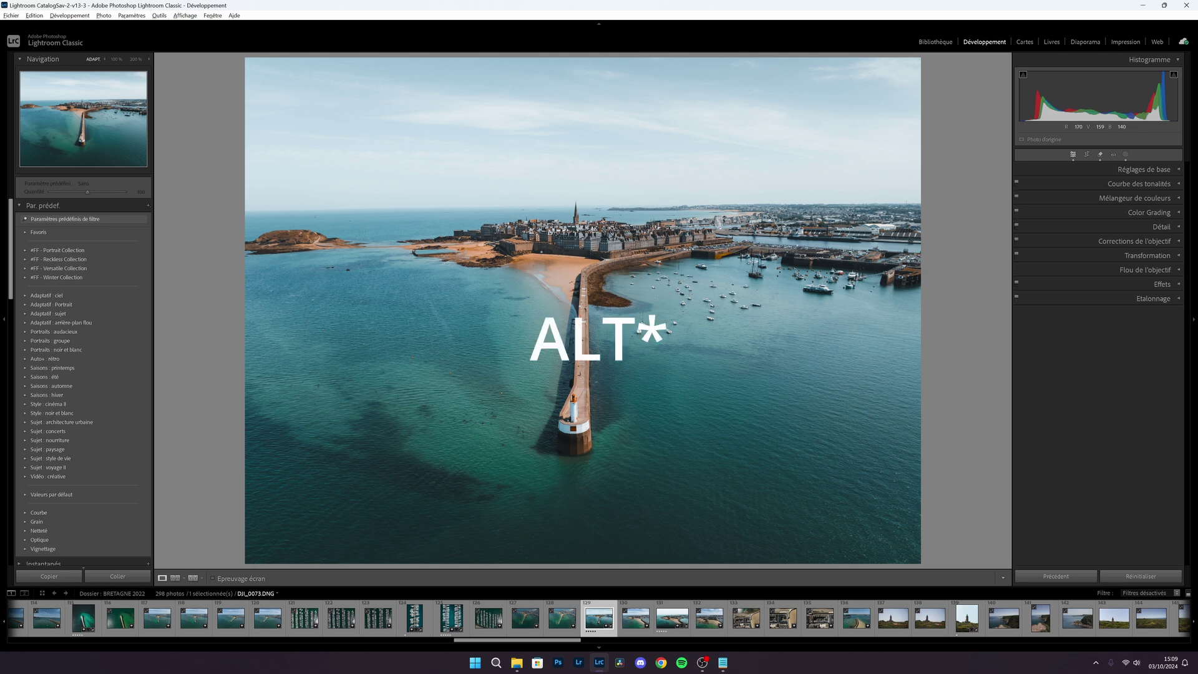
key(alt+x)
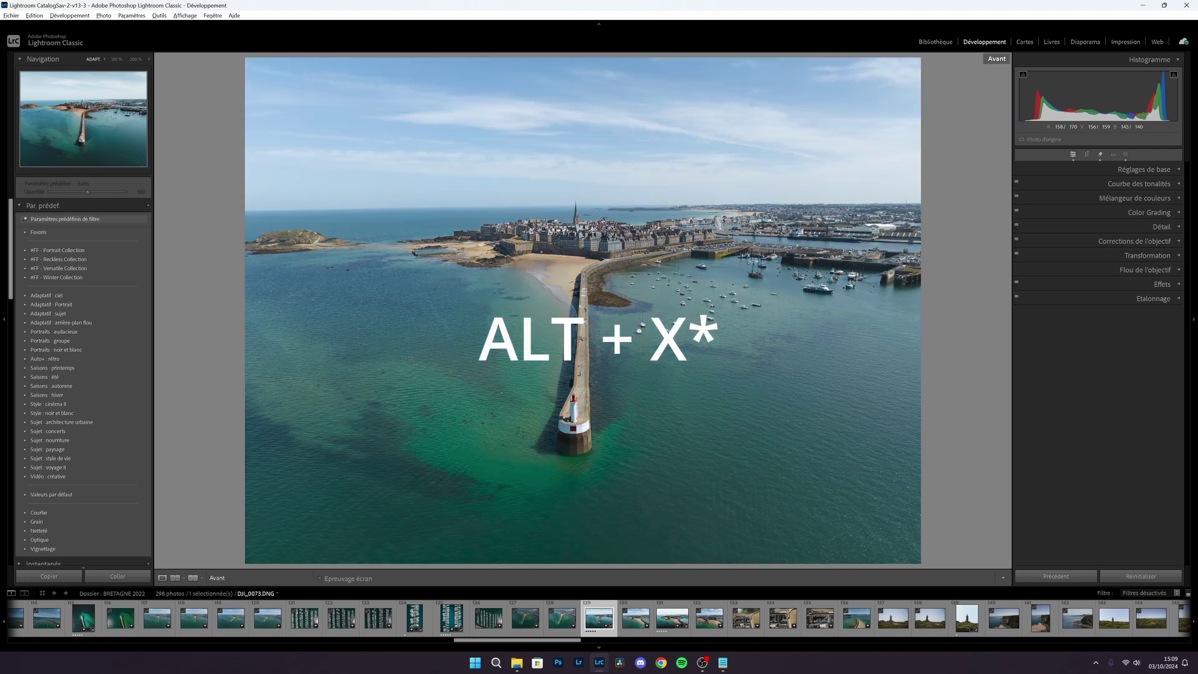
key(alt+x)
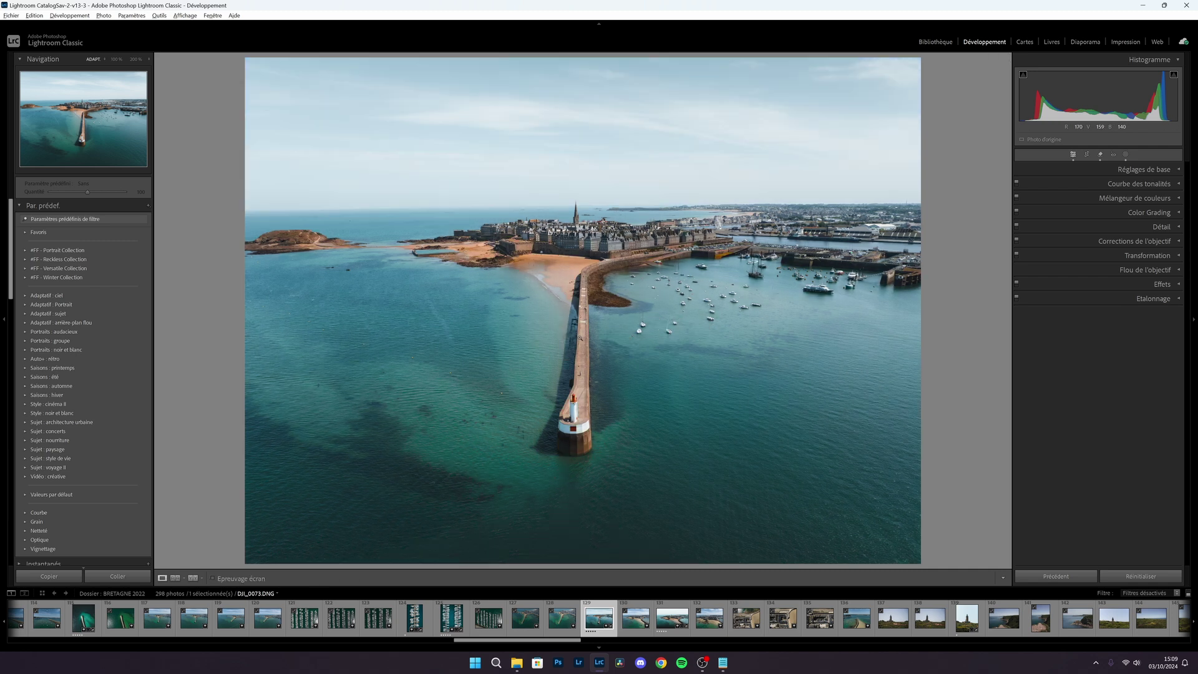
key(alt+x)
key(alt+x)
key(alt+x)
key(alt+x)
- Cycle the interface through its dimmed, blacked-out and normal lighting modes around the pier photo
key(l)
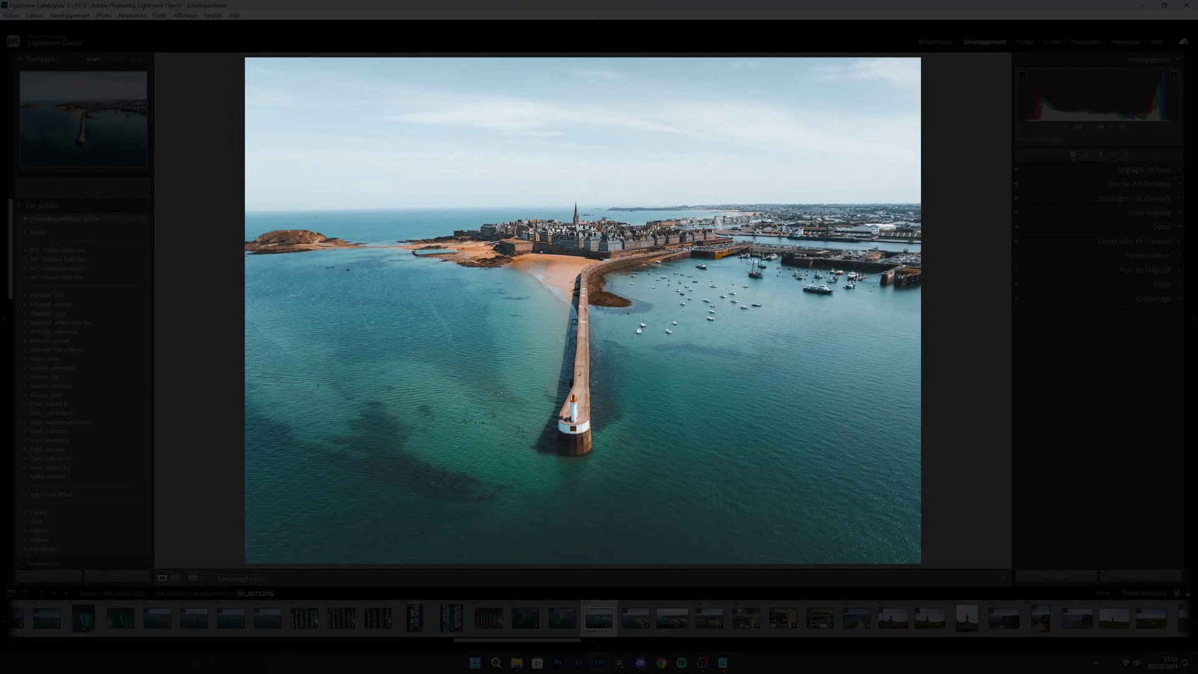
key(l)
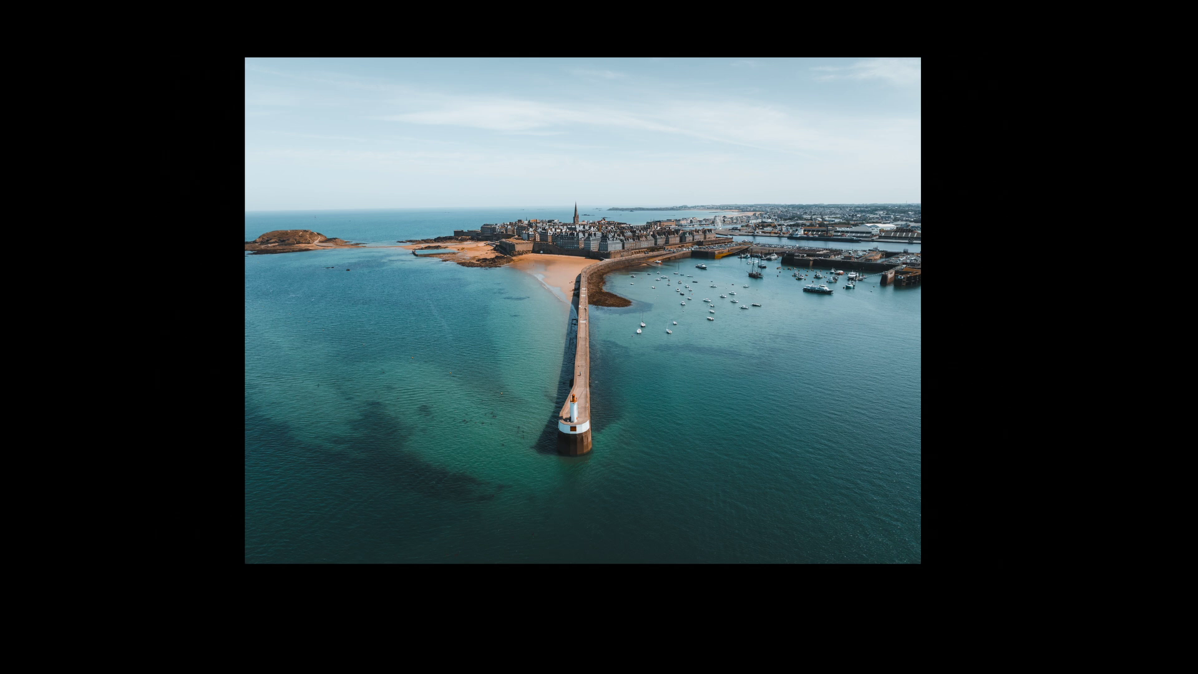
key(l)
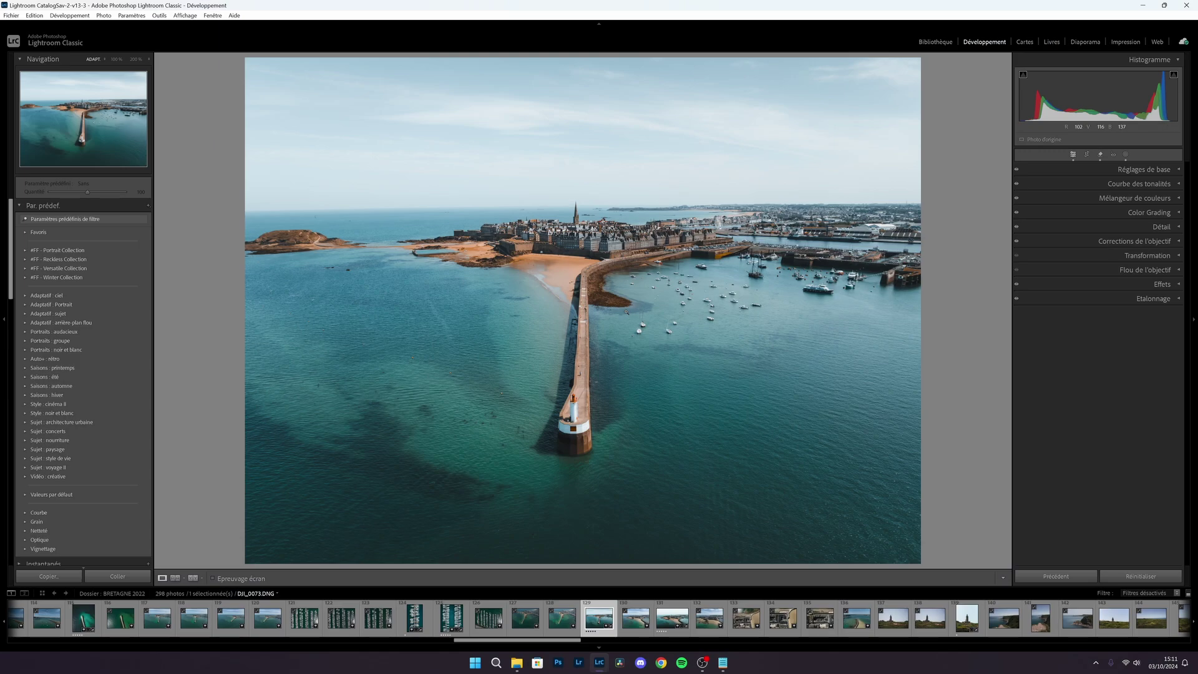
key(l)
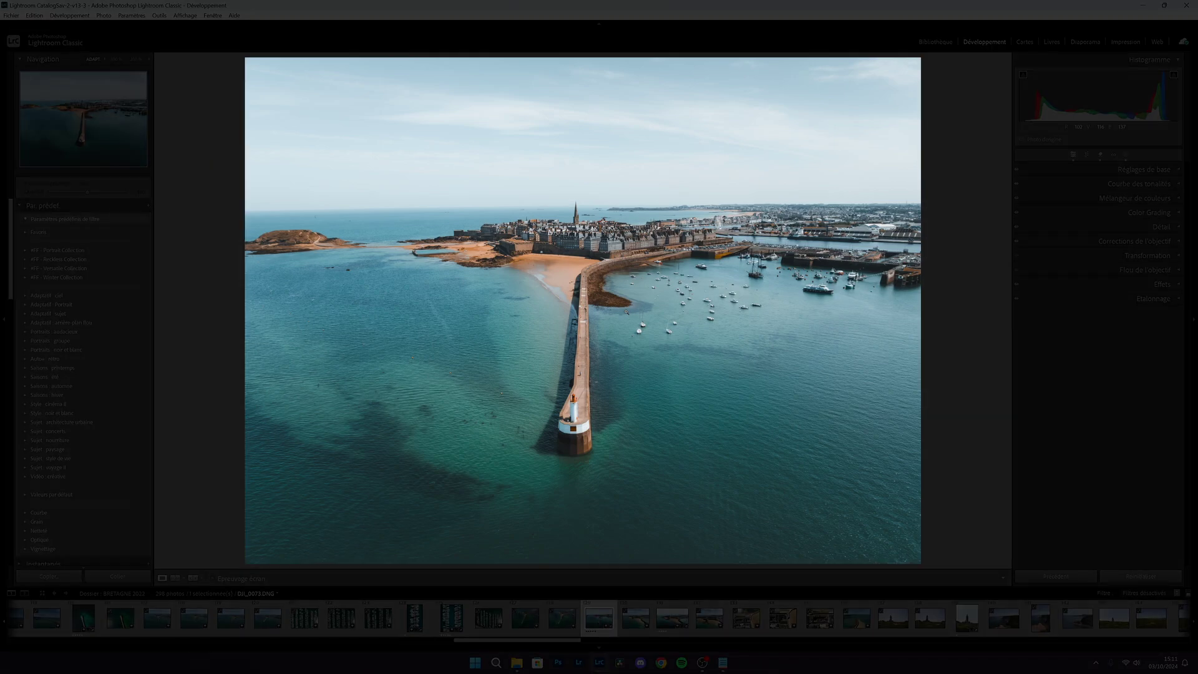
key(l)
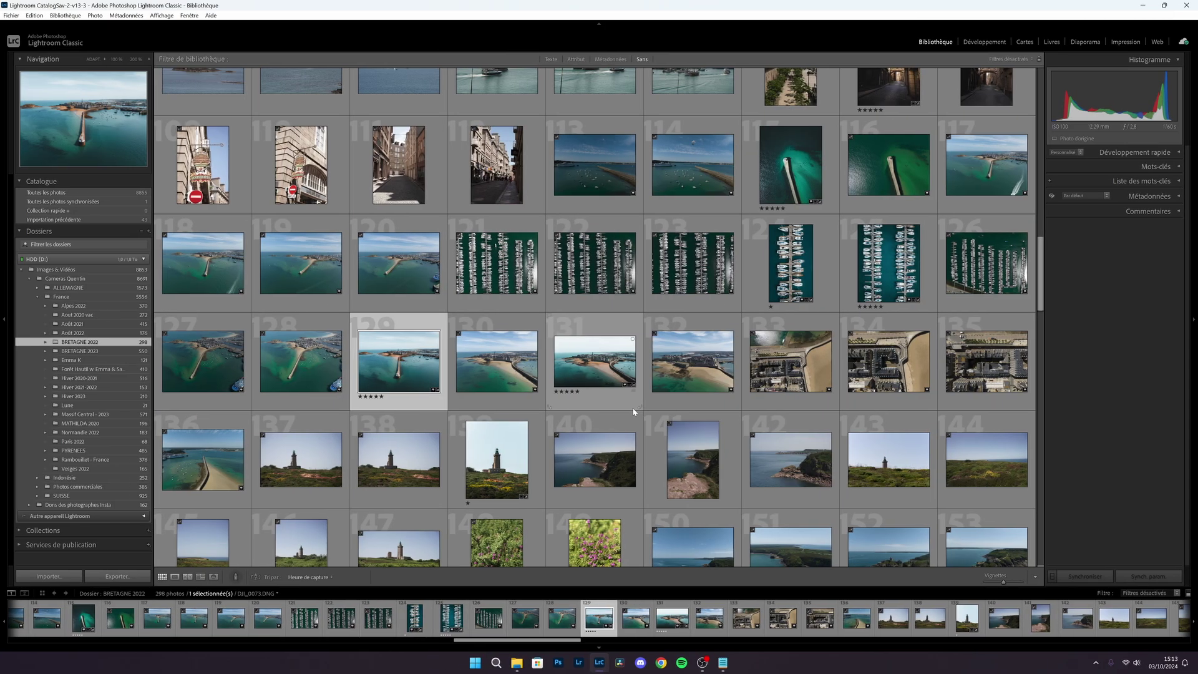
- Select the four neighbouring coastal photos numbered 150 to 153 in the grid and compare them in Survey view
scroll(635, 411, down, 3)
click(693, 417)
ctrl+click(799, 425)
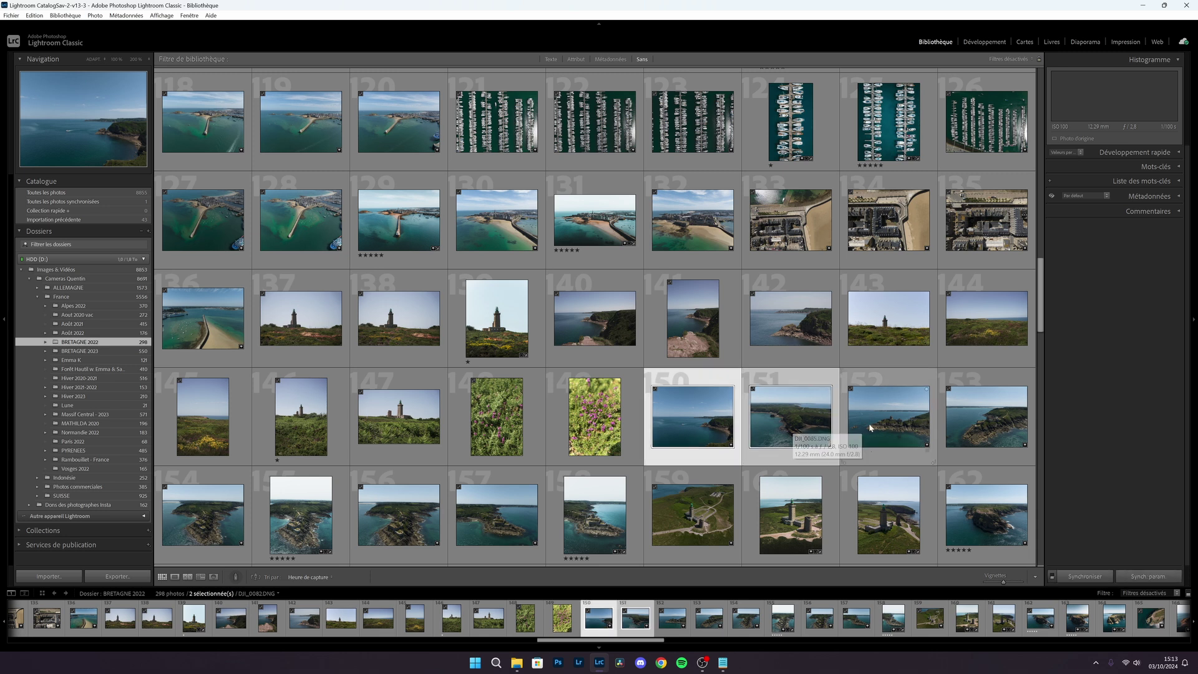
ctrl+click(871, 428)
ctrl+click(950, 431)
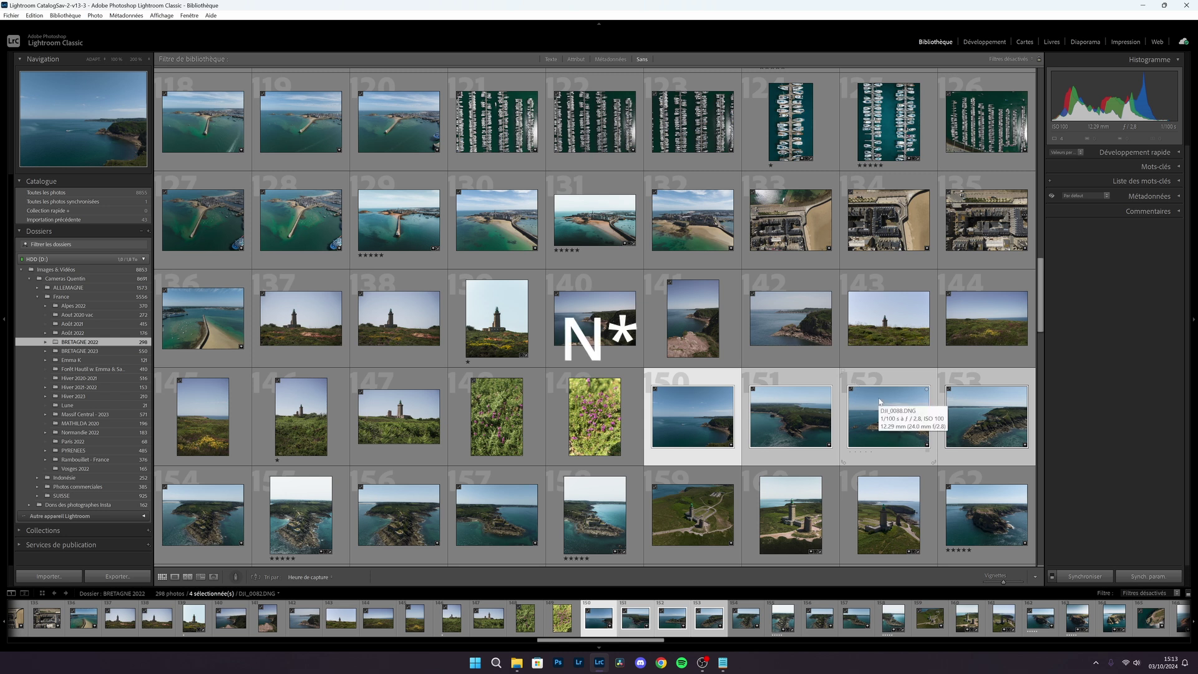
key(n)
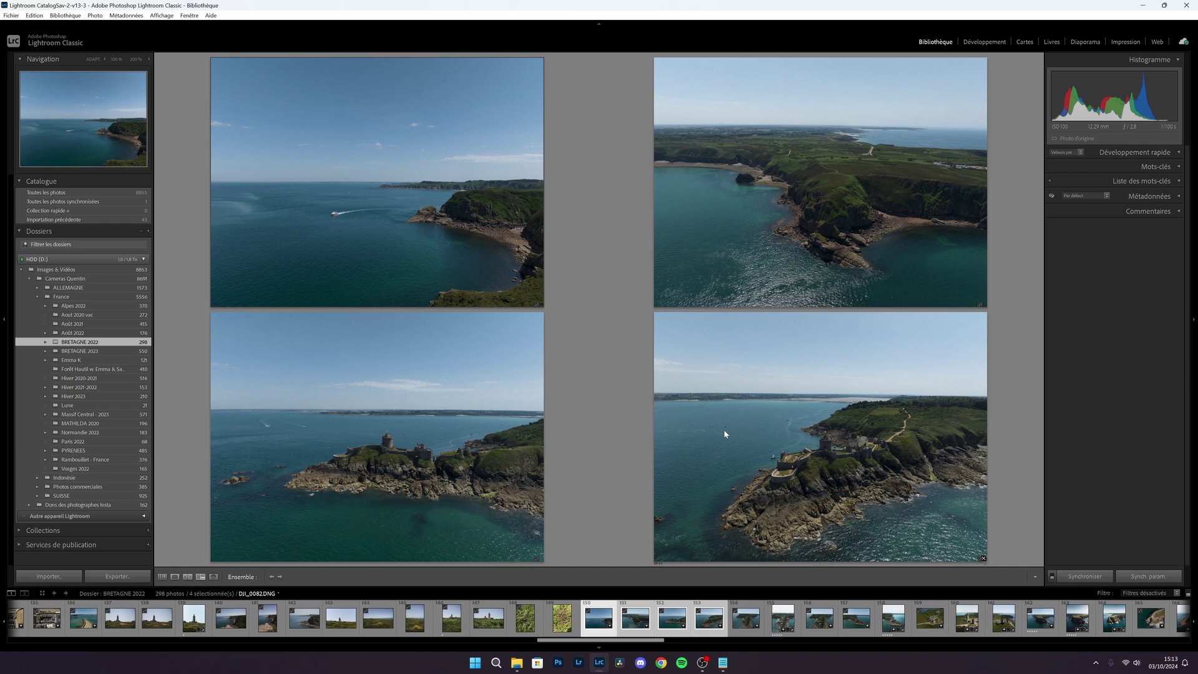
- Remove the aerial rocky fort photo and the open-sea photo with the small boat from the survey comparison
key(ctrl)
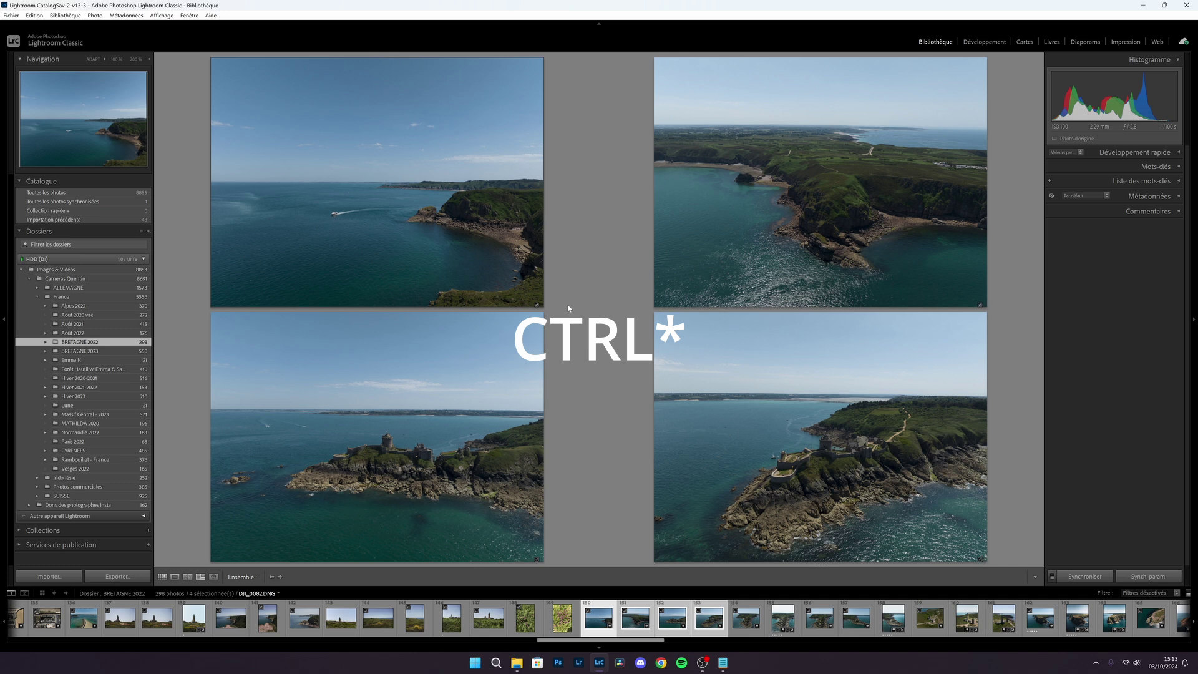
ctrl+click(819, 422)
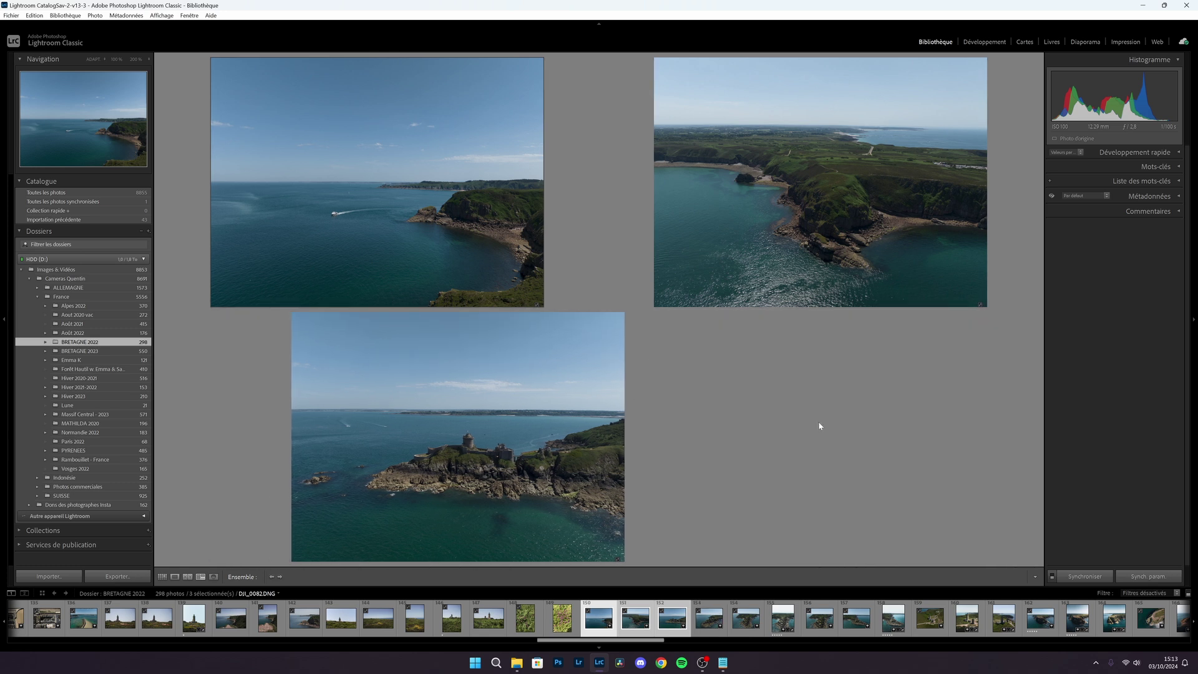
ctrl+click(406, 165)
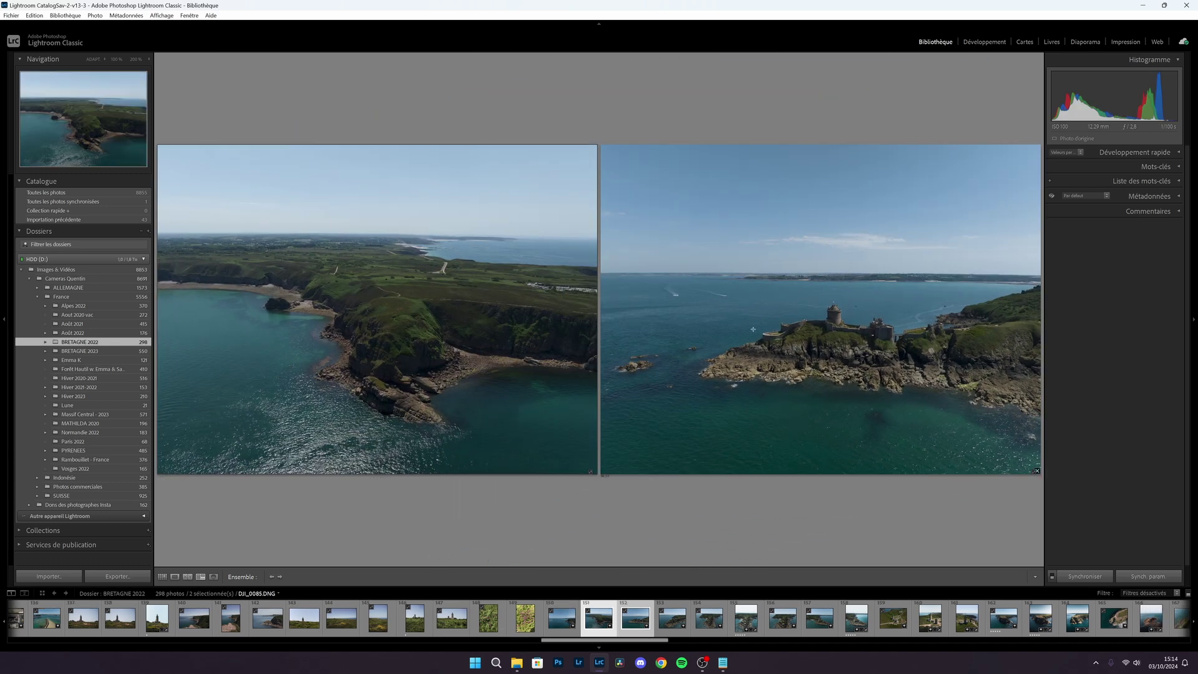
- Add another fort photo plus the rocky coast, lighthouse and flowering heath photos to the survey comparison
ctrl+click(823, 620)
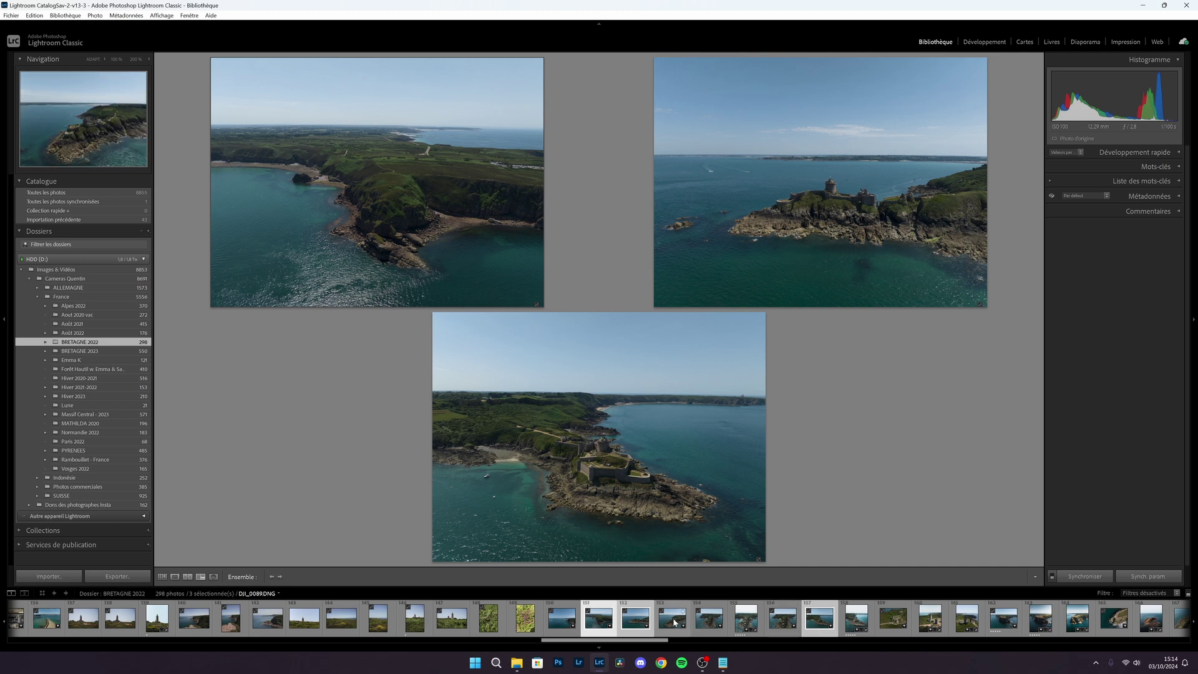
ctrl+click(341, 618)
shift+click(267, 618)
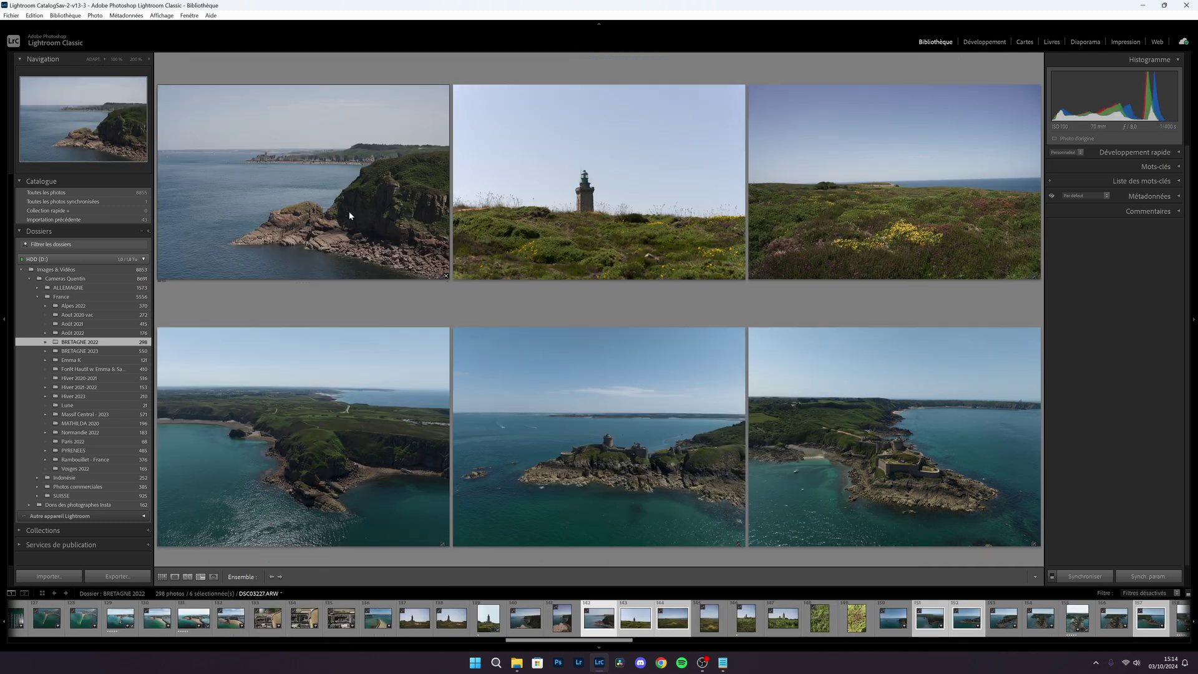
- Open the lighthouse photo on its own in Loupe view and switch to the Develop module
double_click(587, 204)
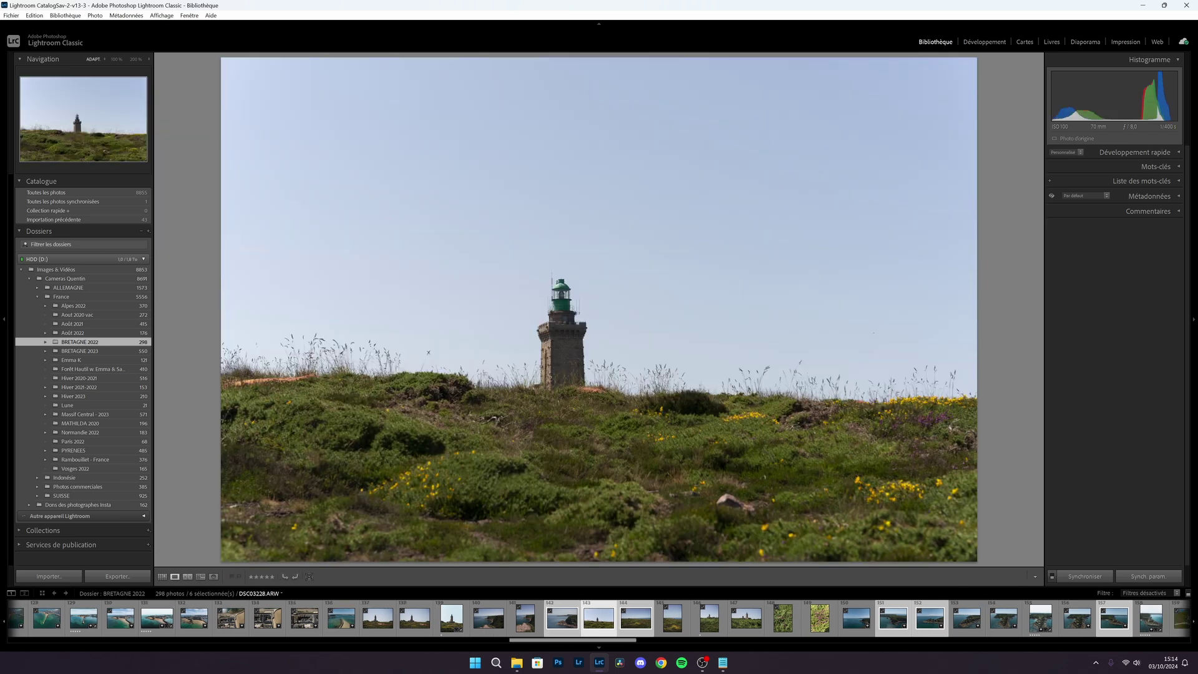
click(272, 577)
click(984, 42)
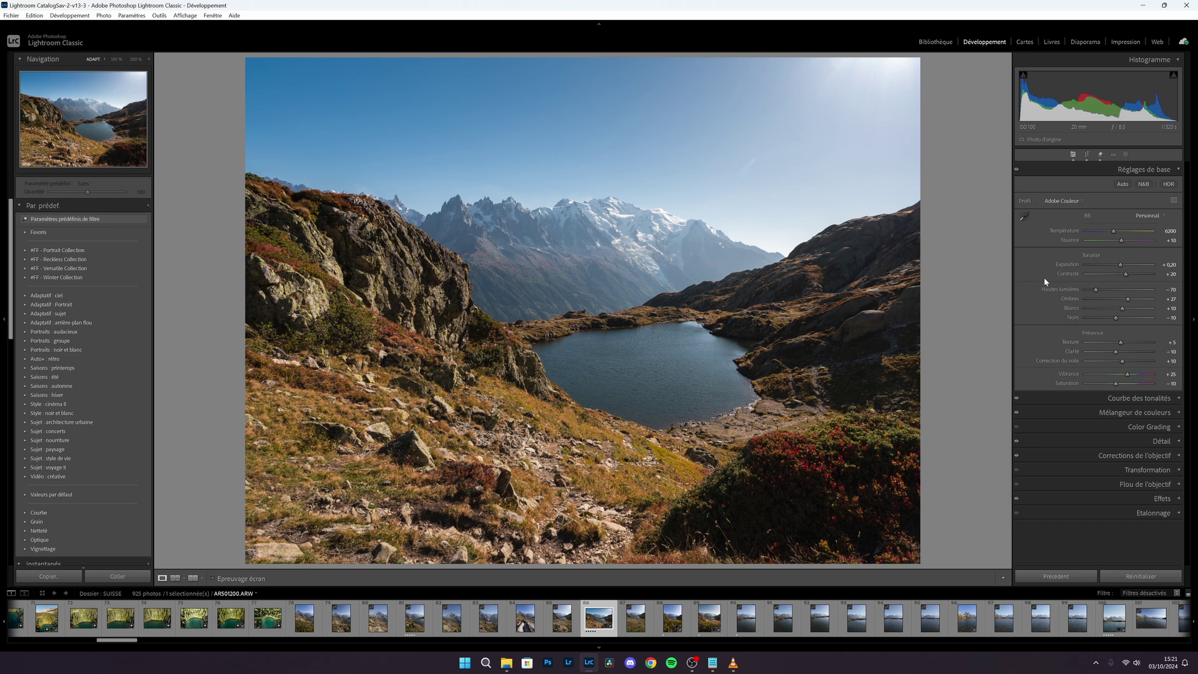
- Check the mountain lake photo for clipped shadows and highlights with the Blacks and Whites clipping previews
key(alt)
alt+click(1115, 318)
key(alt)
alt+click(1124, 312)
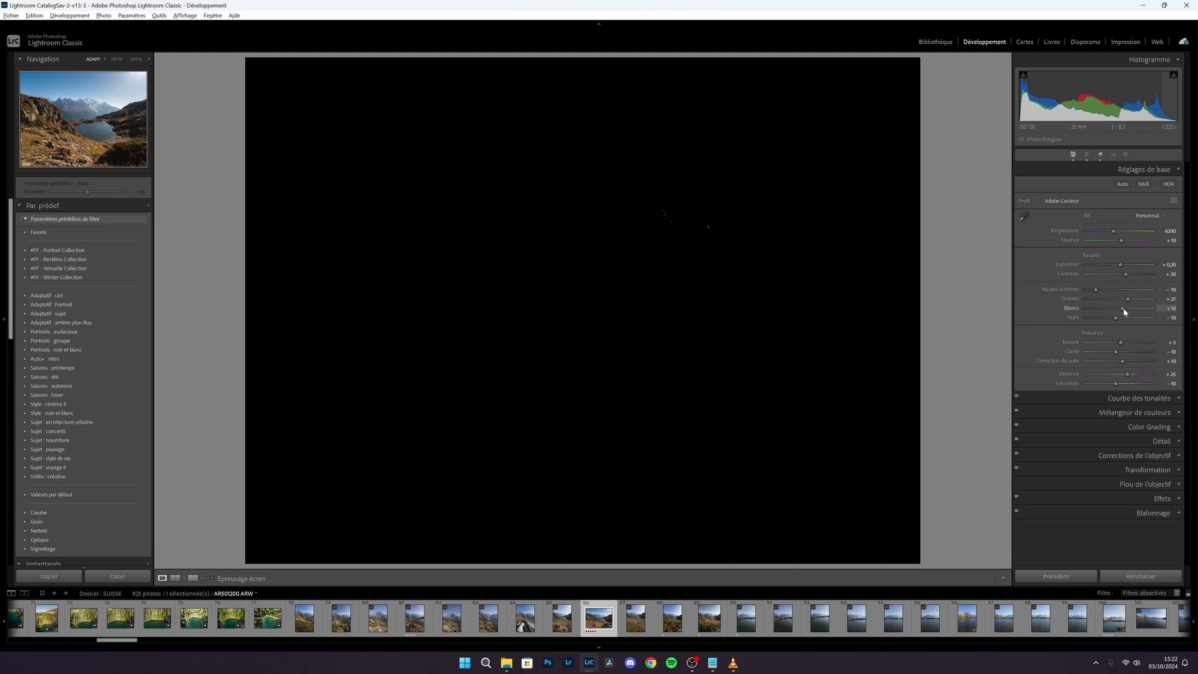
- Try an exaggerated Whites boost with the clipping preview, undo it, and set the Whites to +23
drag(1124, 310, 1146, 313)
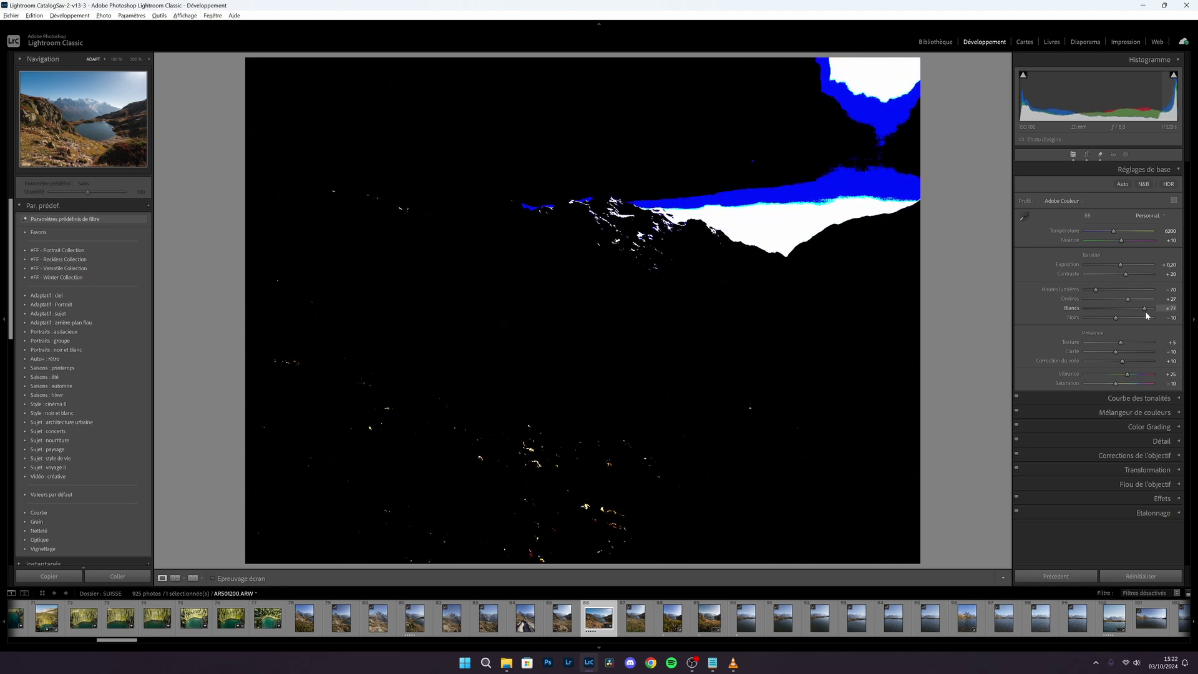
drag(1147, 314, 1144, 311)
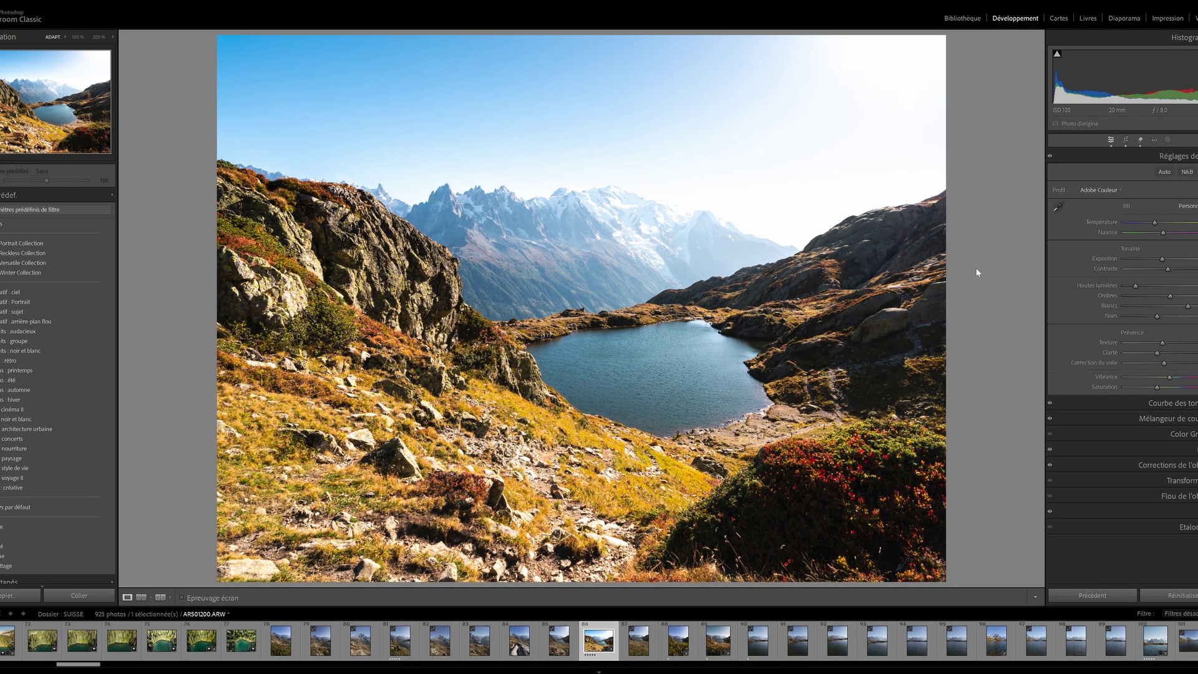
key(ctrl+z)
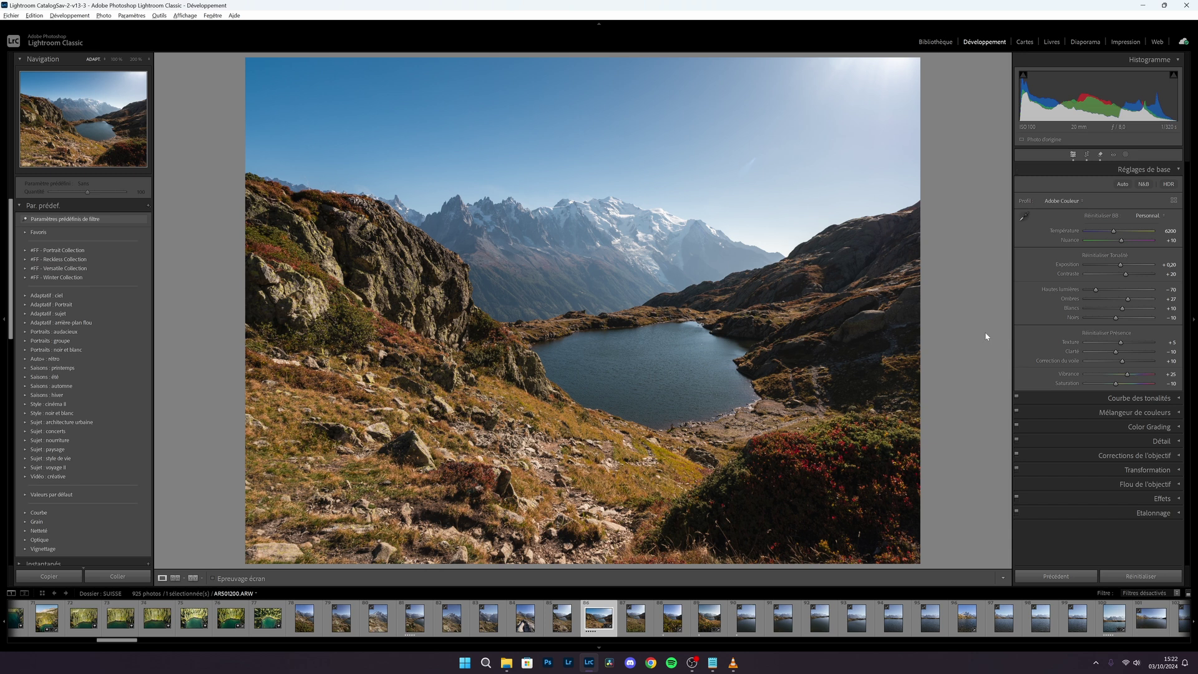
drag(1122, 312, 1128, 309)
- Try lowering the Blacks as far as -77 while checking the shadow clipping preview, and undo it
key(alt)
drag(1116, 319, 1098, 320)
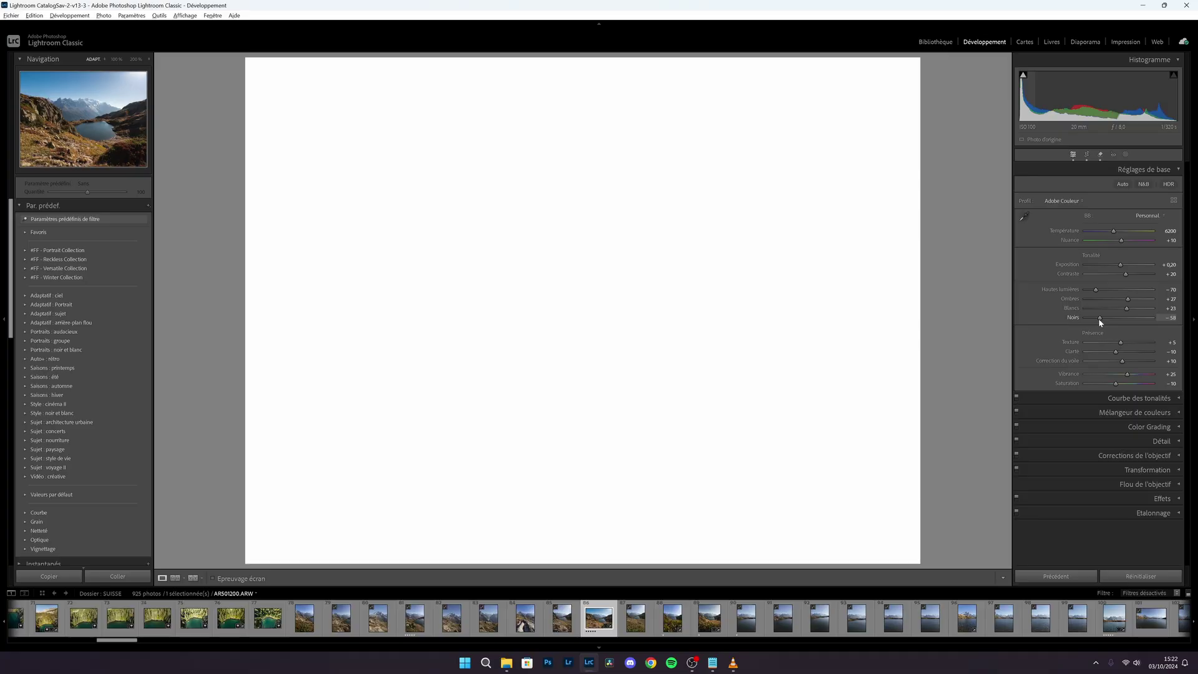
drag(1098, 319, 1084, 317)
key(ctrl+z)
click(1101, 399)
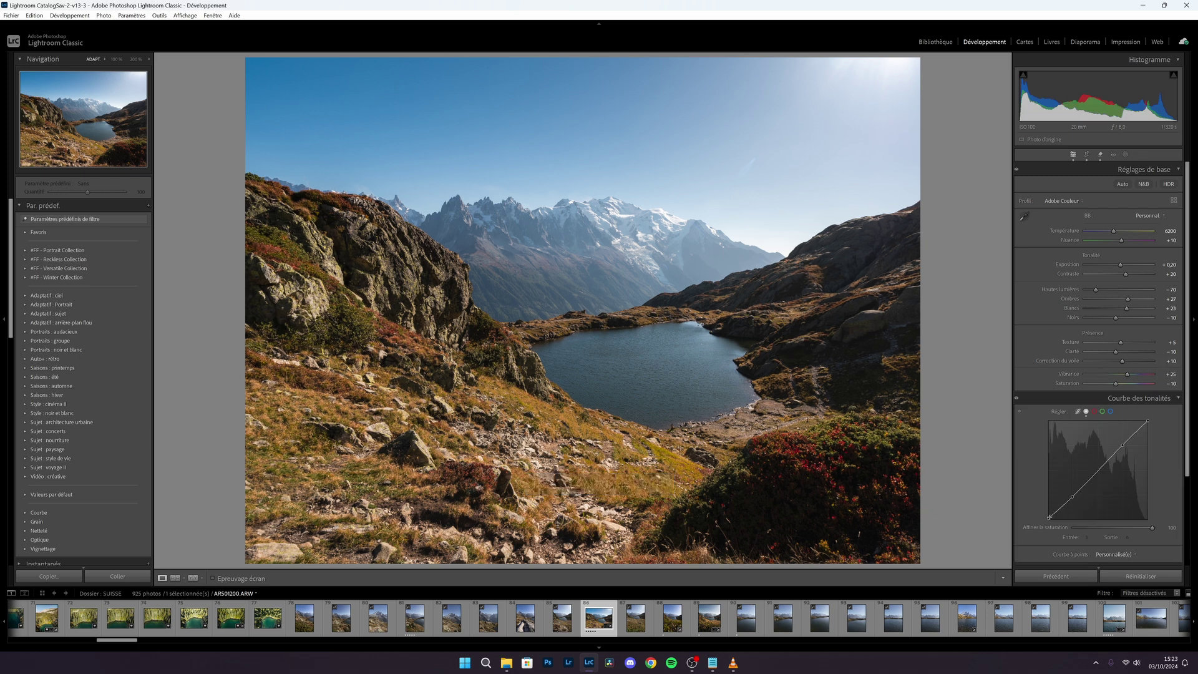
click(1124, 398)
drag(1116, 319, 1117, 320)
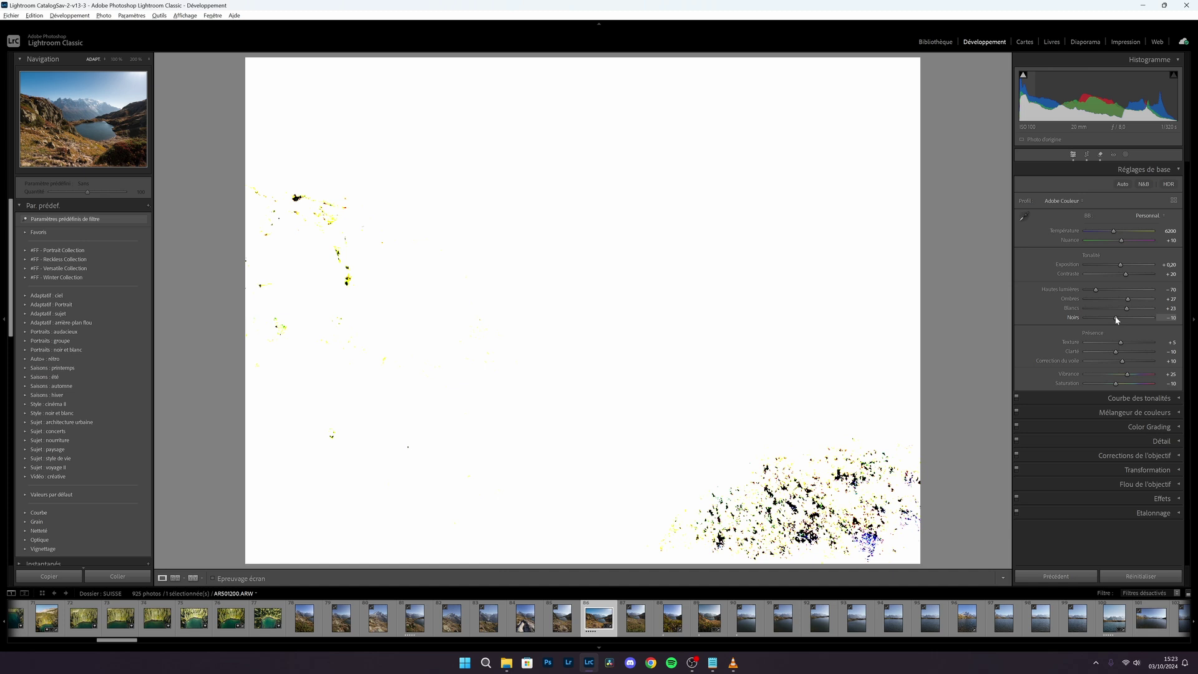
drag(1117, 319, 1092, 321)
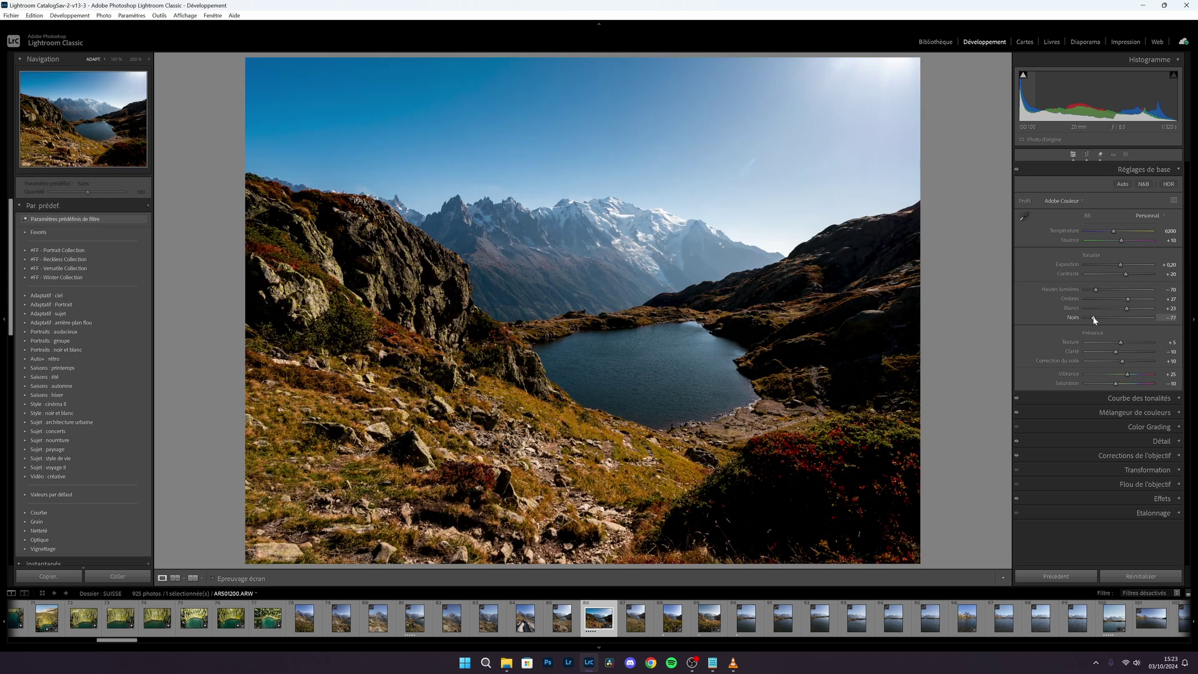
key(ctrl+z)
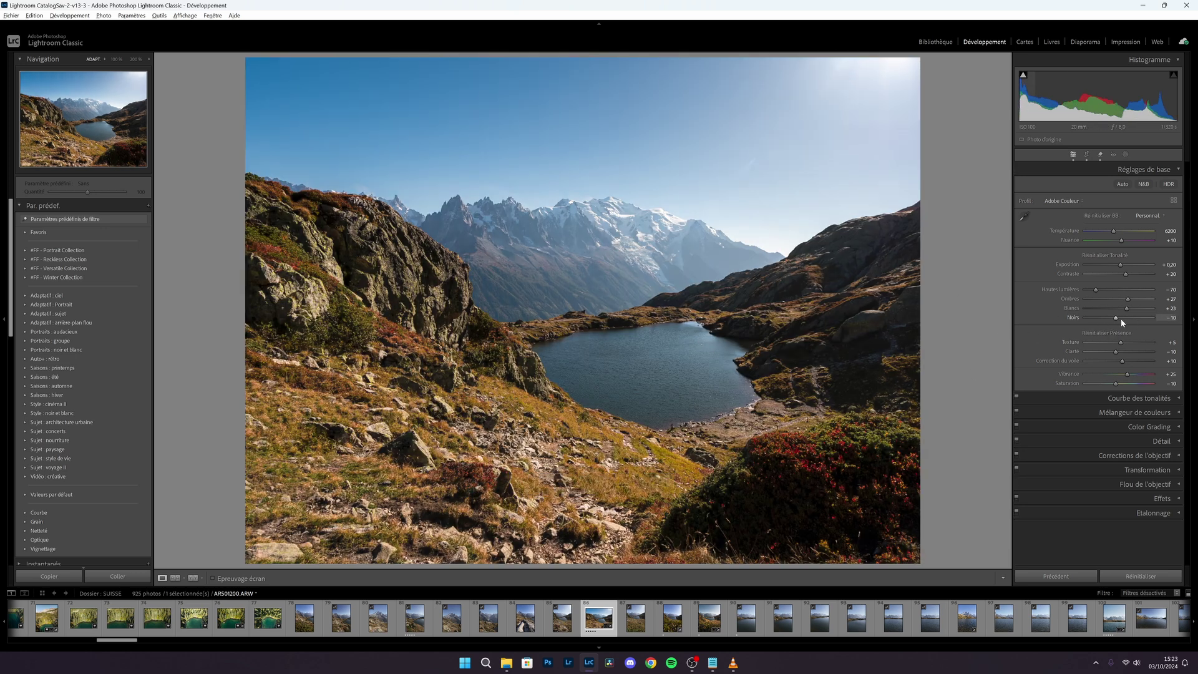
- Set the Blacks to -2 using the shadow clipping preview
drag(1117, 320, 1117, 321)
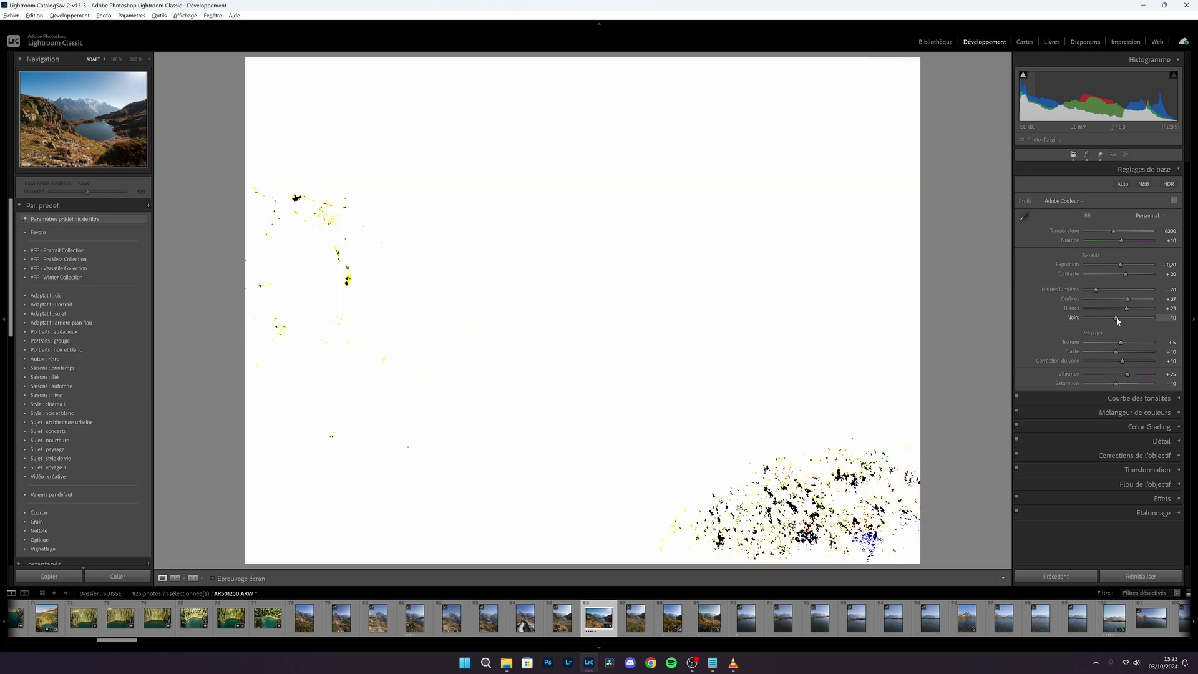
drag(1118, 321, 1120, 321)
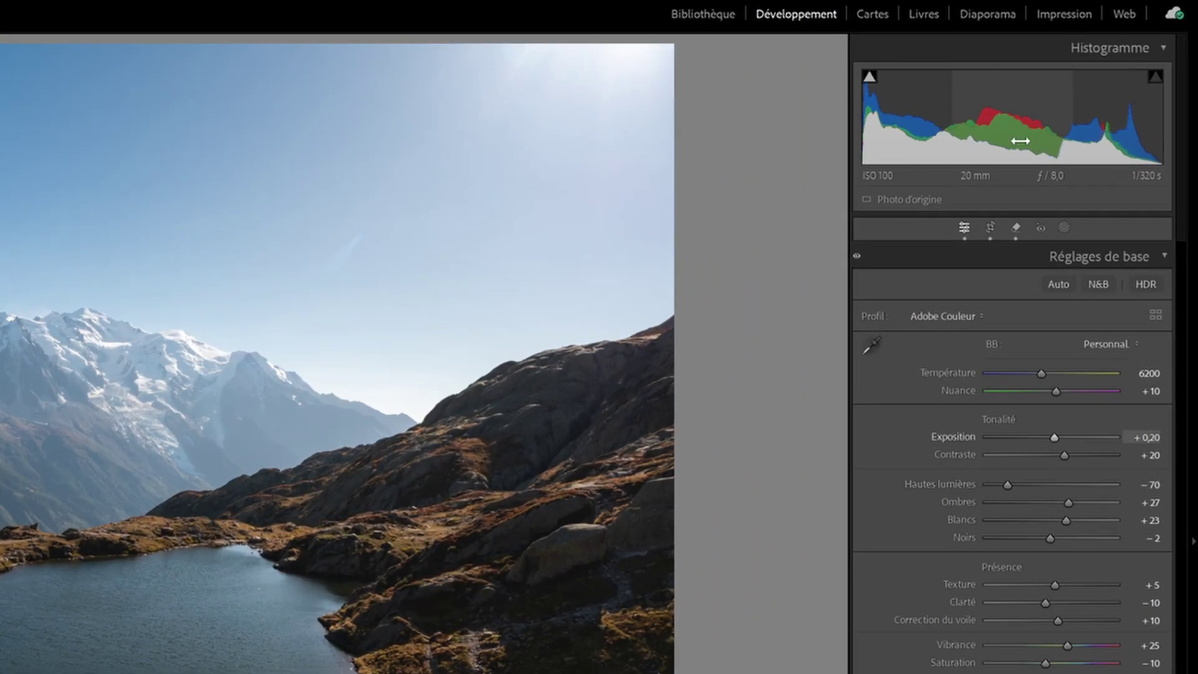
- Turn on the clipping overlay and examine the red bush up close for clipped shadows before returning to the full view
click(871, 80)
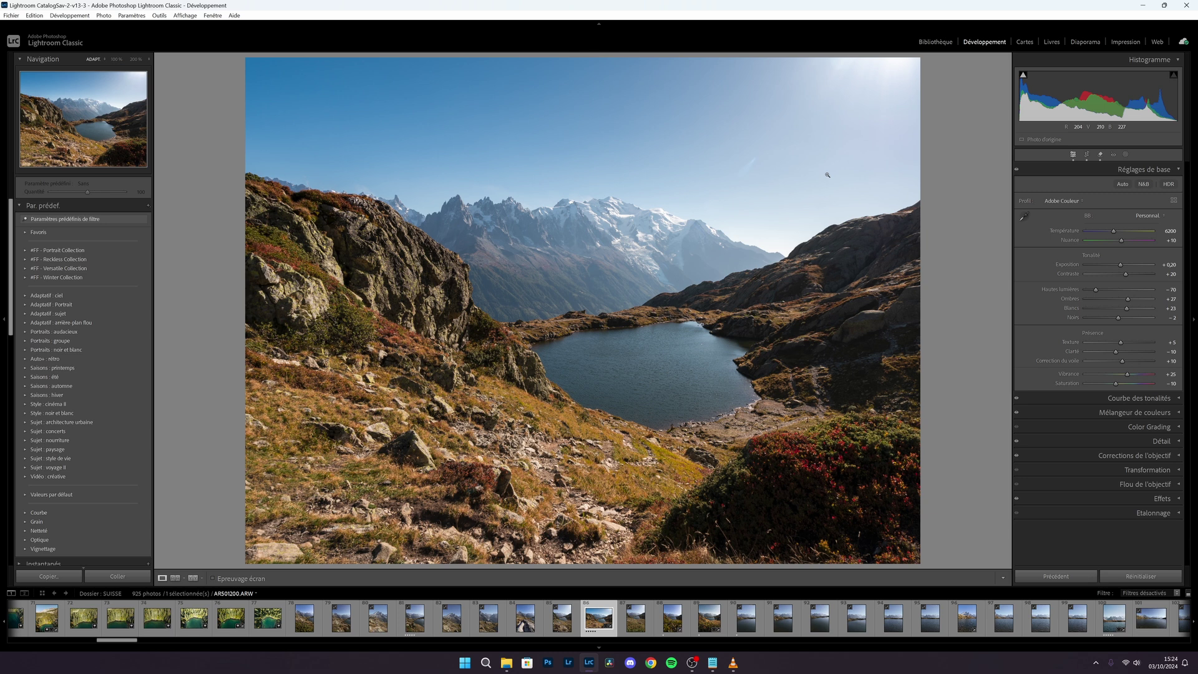
key(j)
click(819, 516)
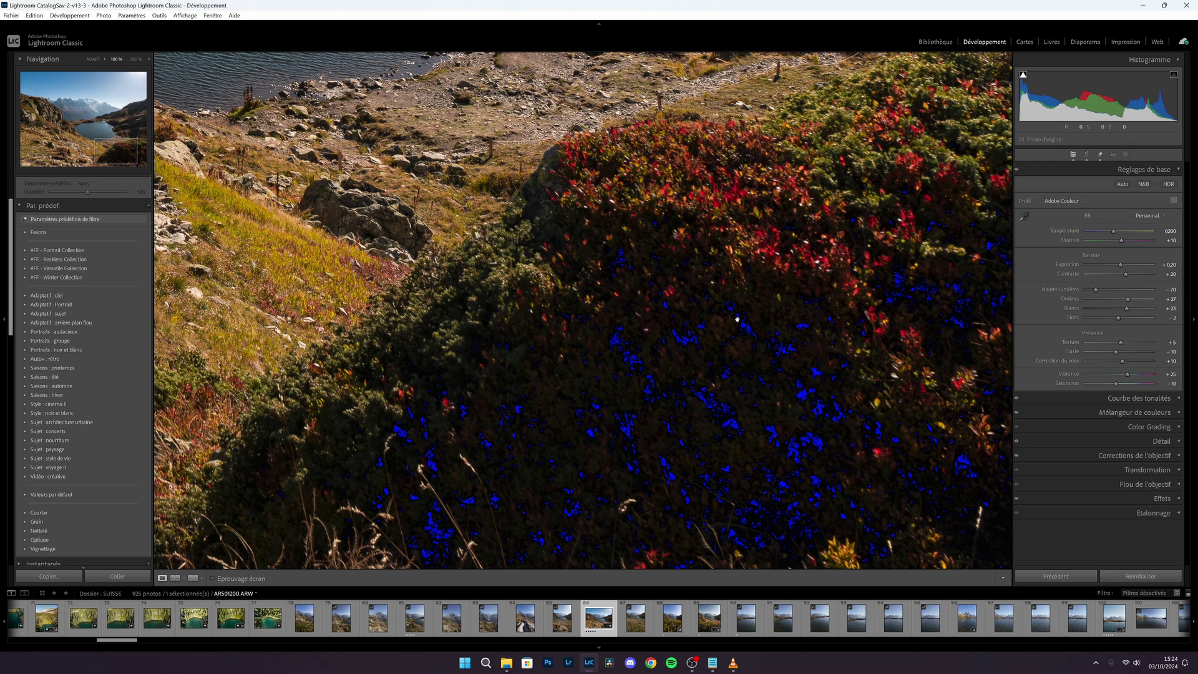
click(759, 388)
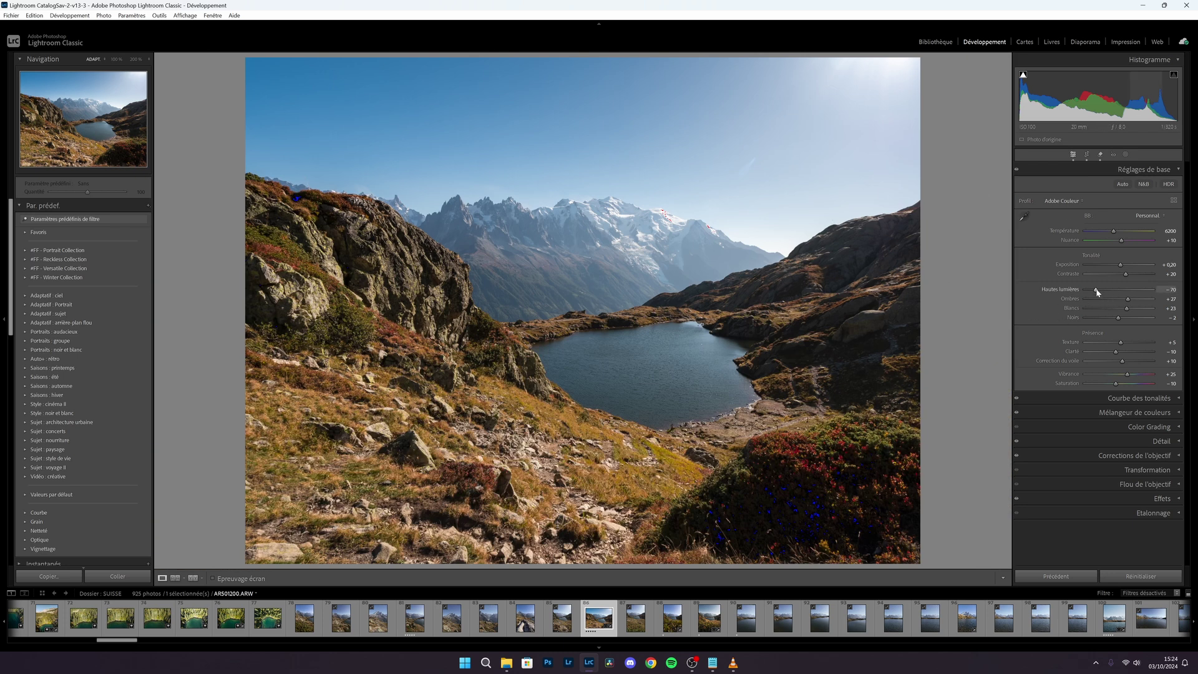
- Try a Whites boost with the clipping overlay and a Saturation of -18, undoing both changes
drag(1128, 312, 1144, 311)
key(ctrl+z)
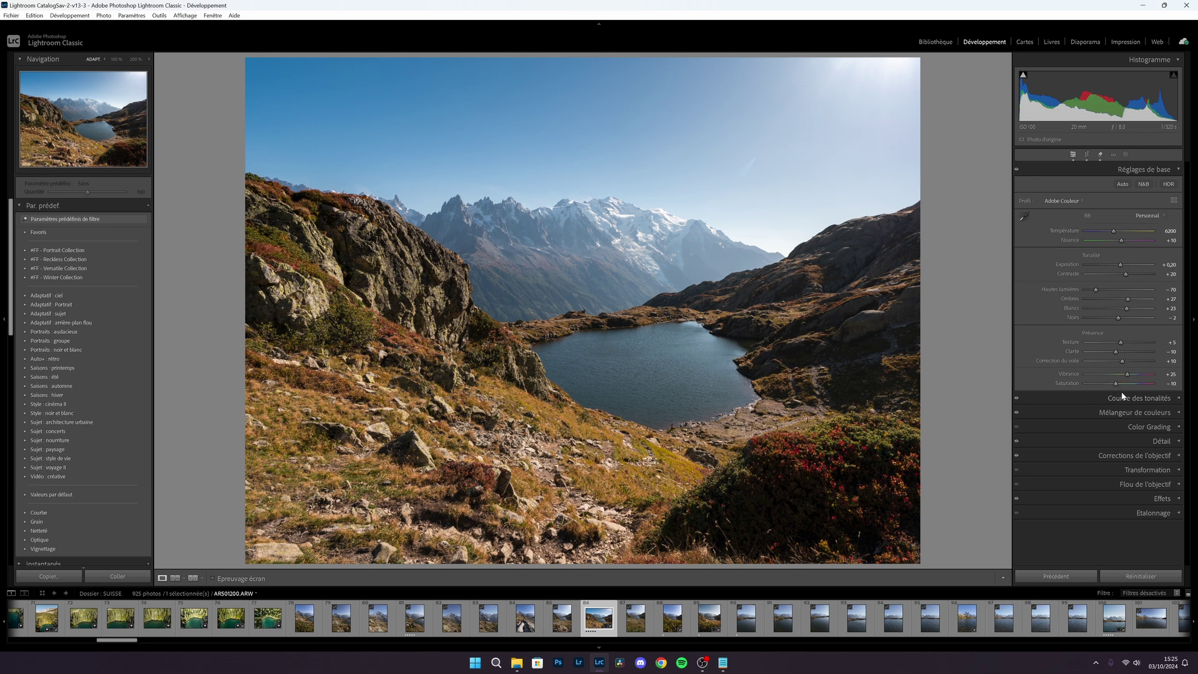
key(alt)
drag(1117, 384, 1122, 384)
drag(1072, 418, 1045, 425)
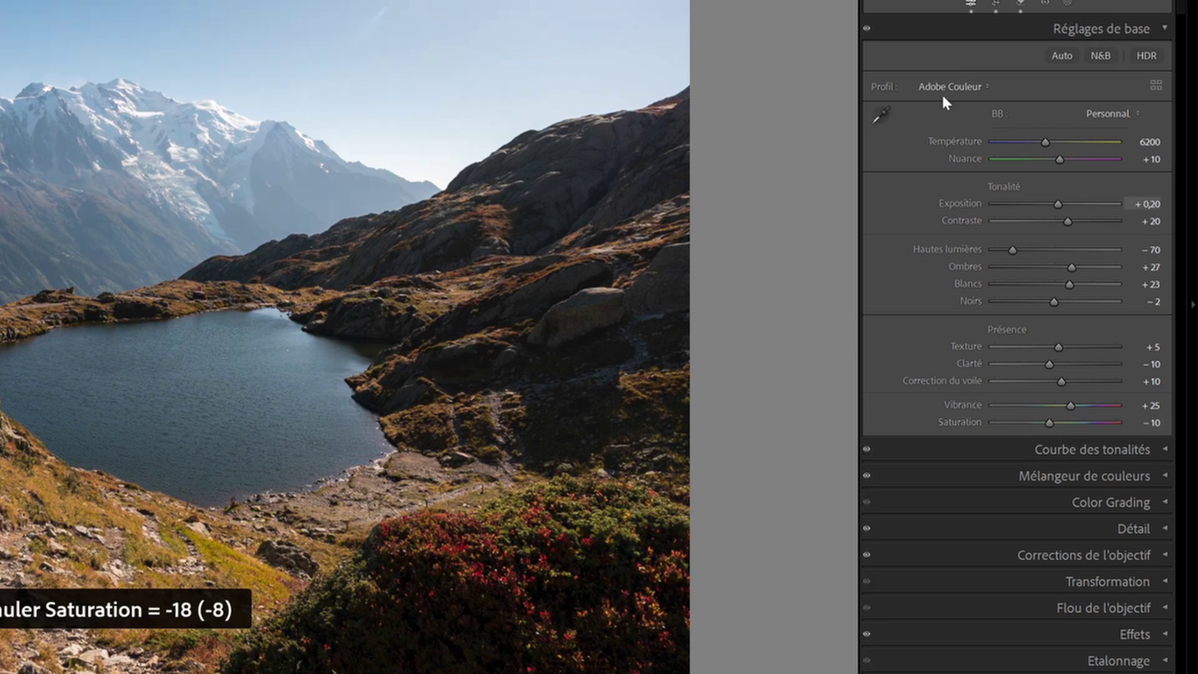
- Try Blue saturation at +25 and Yellow saturation at +100 in the Color Mixer with the preview isolating the affected colours
click(1088, 28)
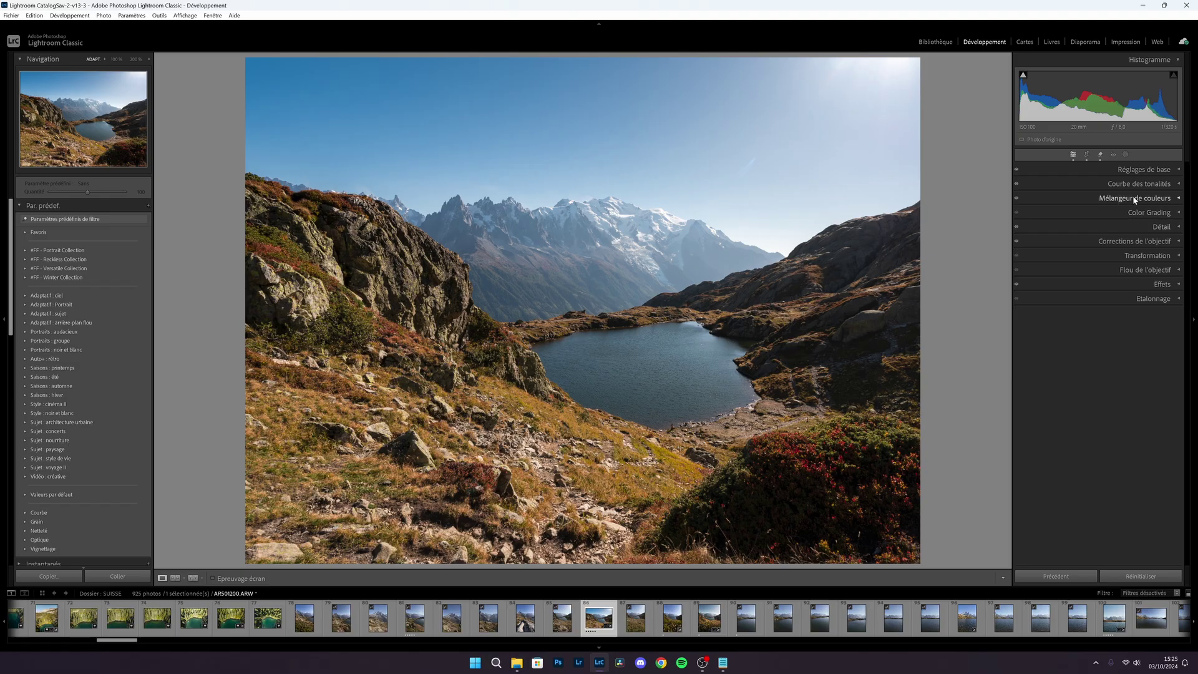
click(1074, 82)
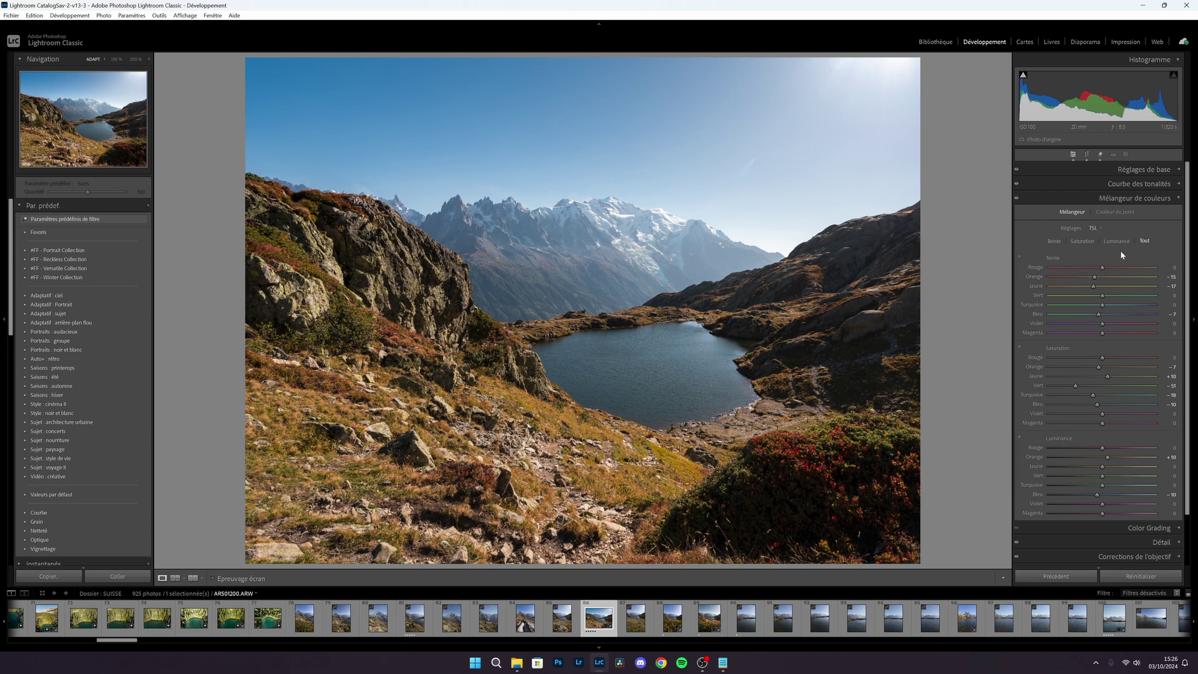
key(alt)
alt+click(1098, 406)
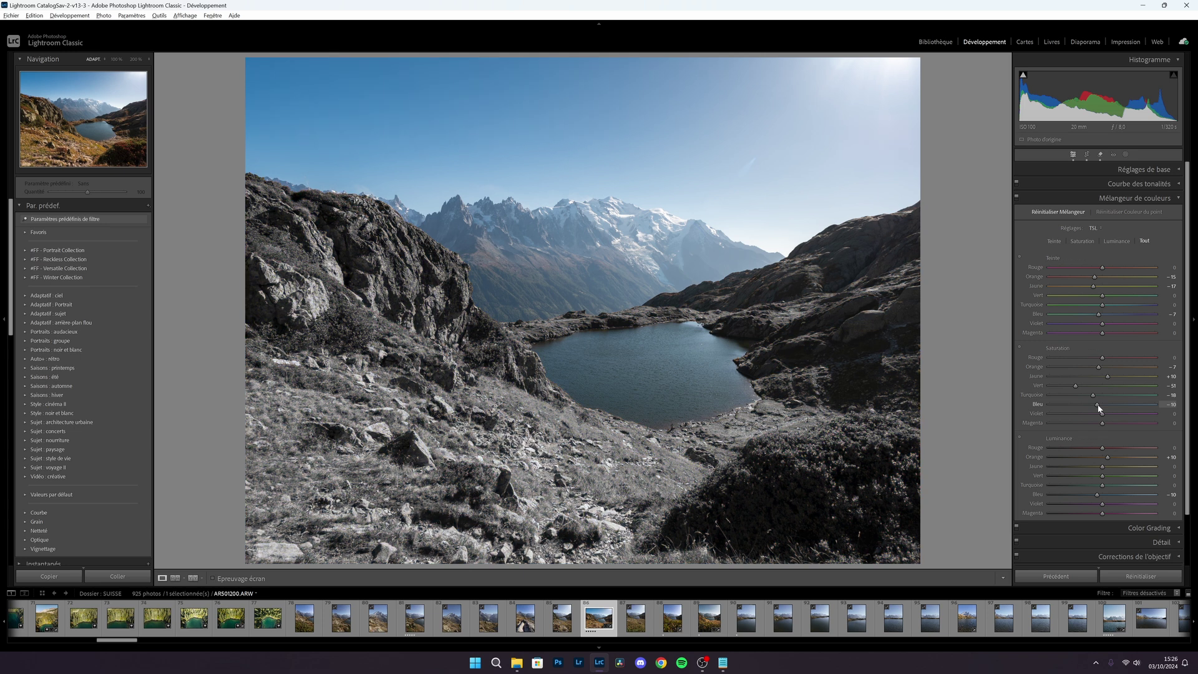
drag(1100, 408, 1155, 377)
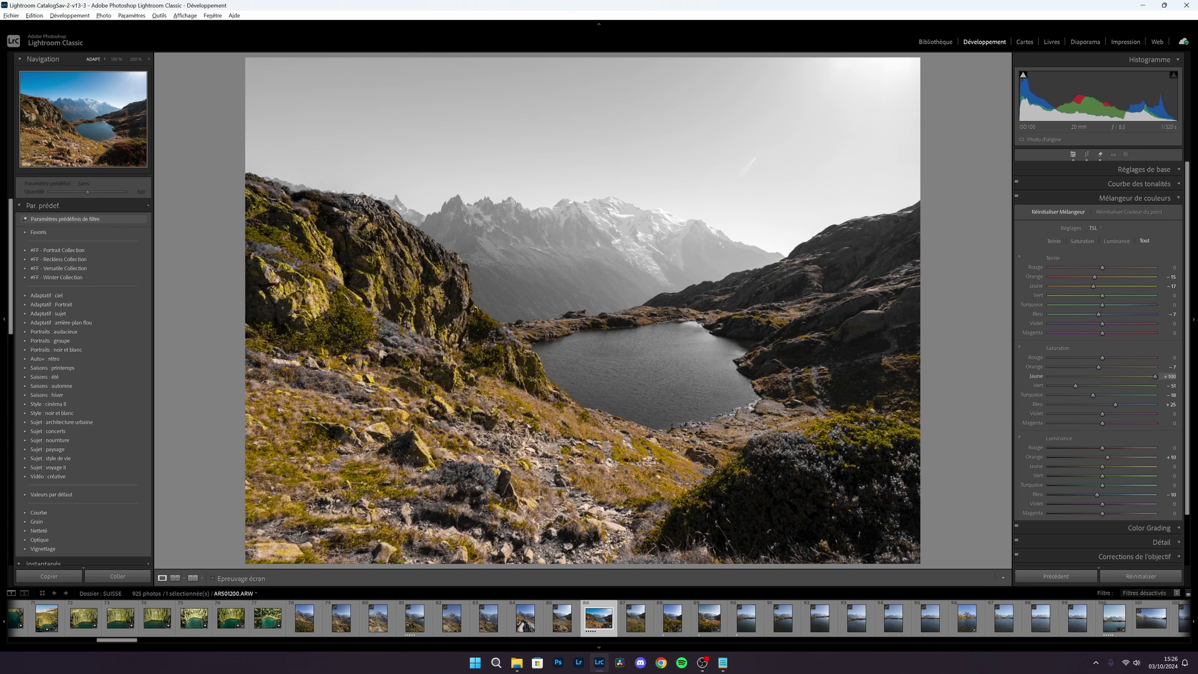
- Undo the saturation tests and try shifting the Yellow hue toward green with the isolated colour preview
drag(1177, 384, 1118, 392)
key(ctrl+z)
drag(1094, 286, 1149, 296)
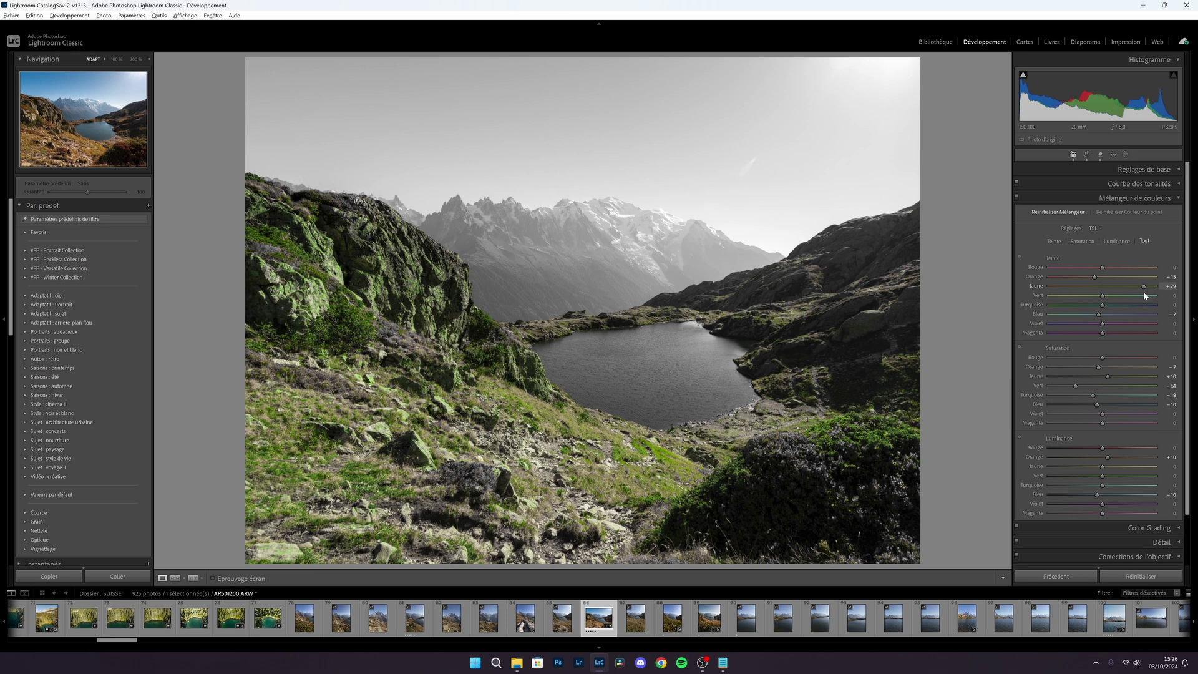
drag(1126, 300, 1064, 312)
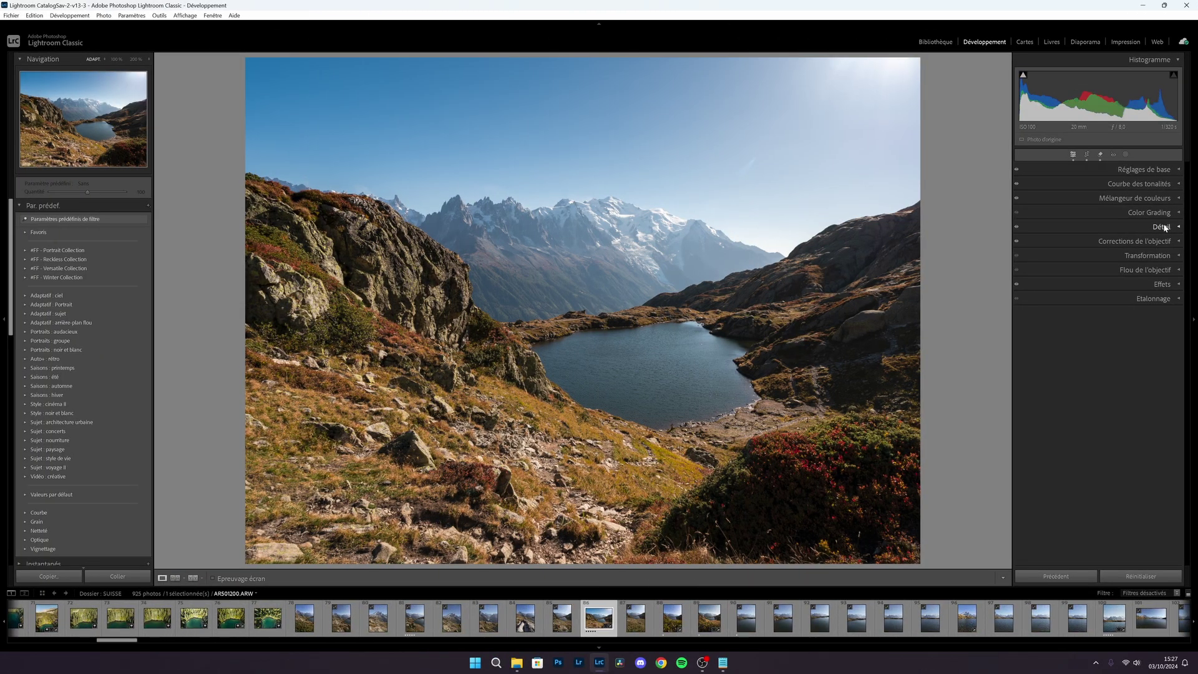
- Set the sharpening Masking to 60 using the black-and-white mask preview, and raise the sharpening Amount to 75
click(1162, 228)
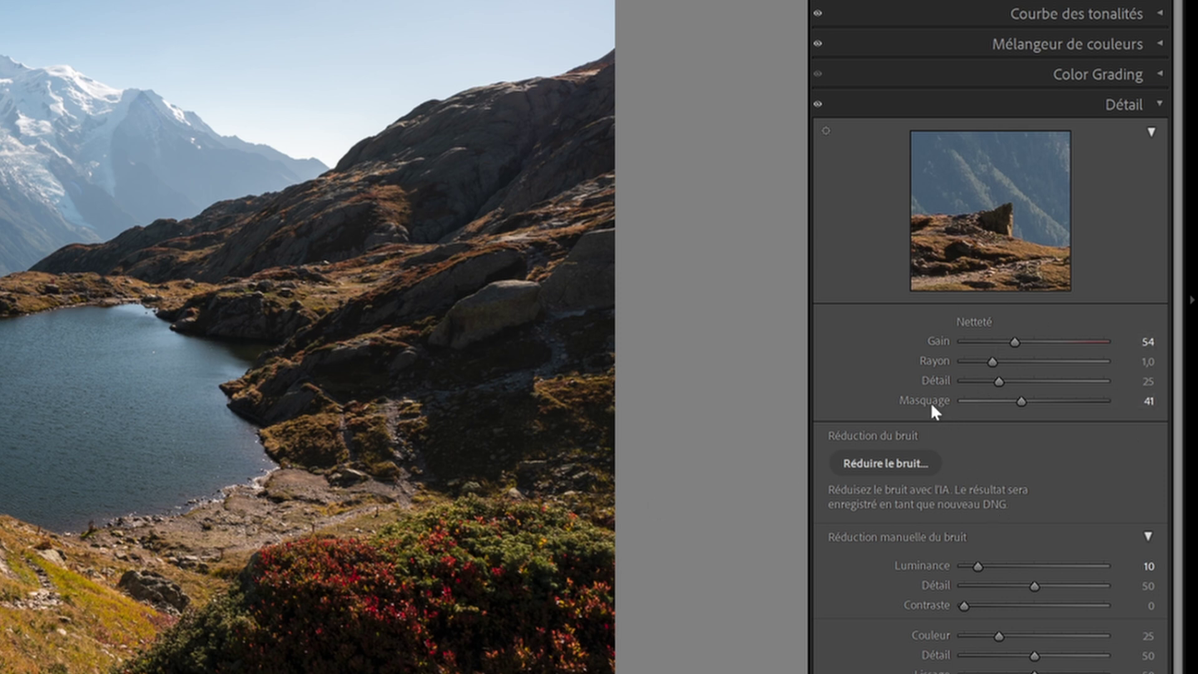
key(alt)
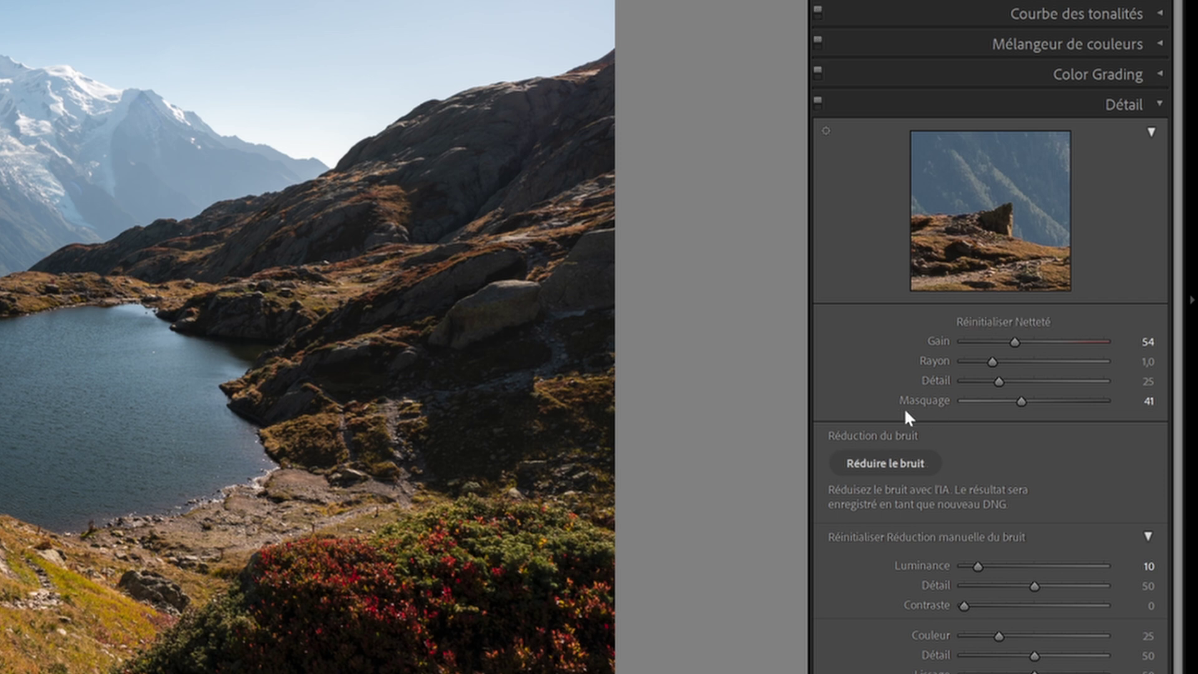
drag(1019, 400, 1020, 400)
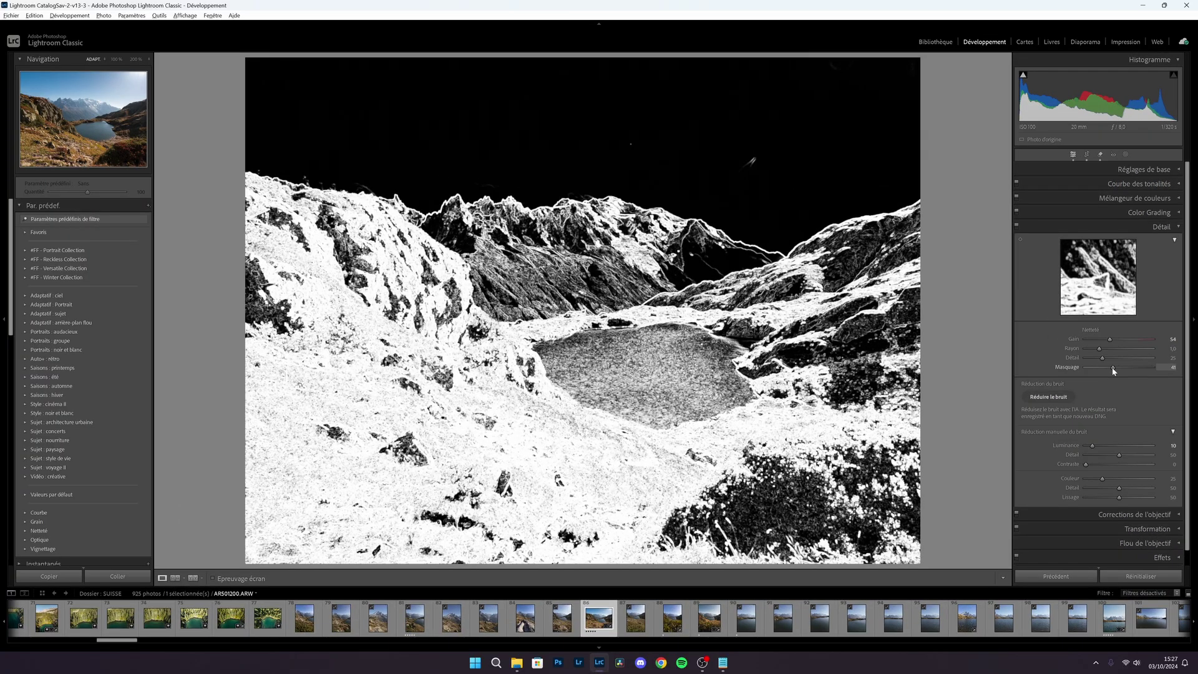
mouse_move(1114, 370)
mouse_down()
mouse_move(1089, 371)
mouse_move(1125, 370)
mouse_up()
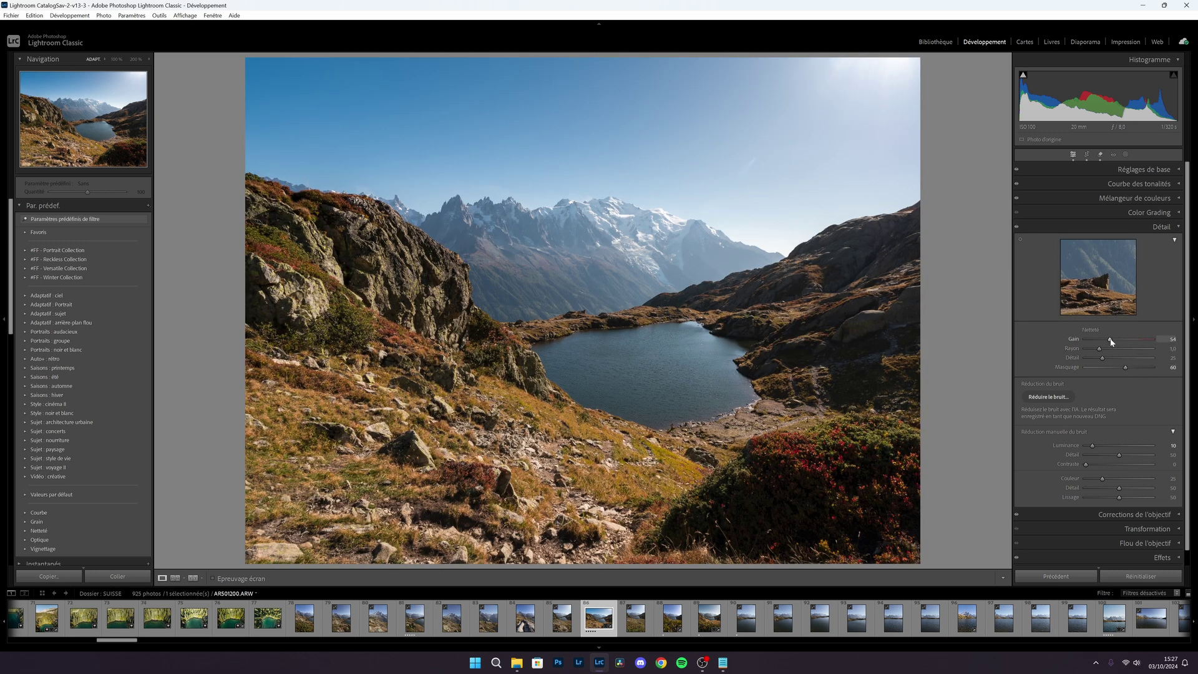
drag(1112, 341, 1127, 371)
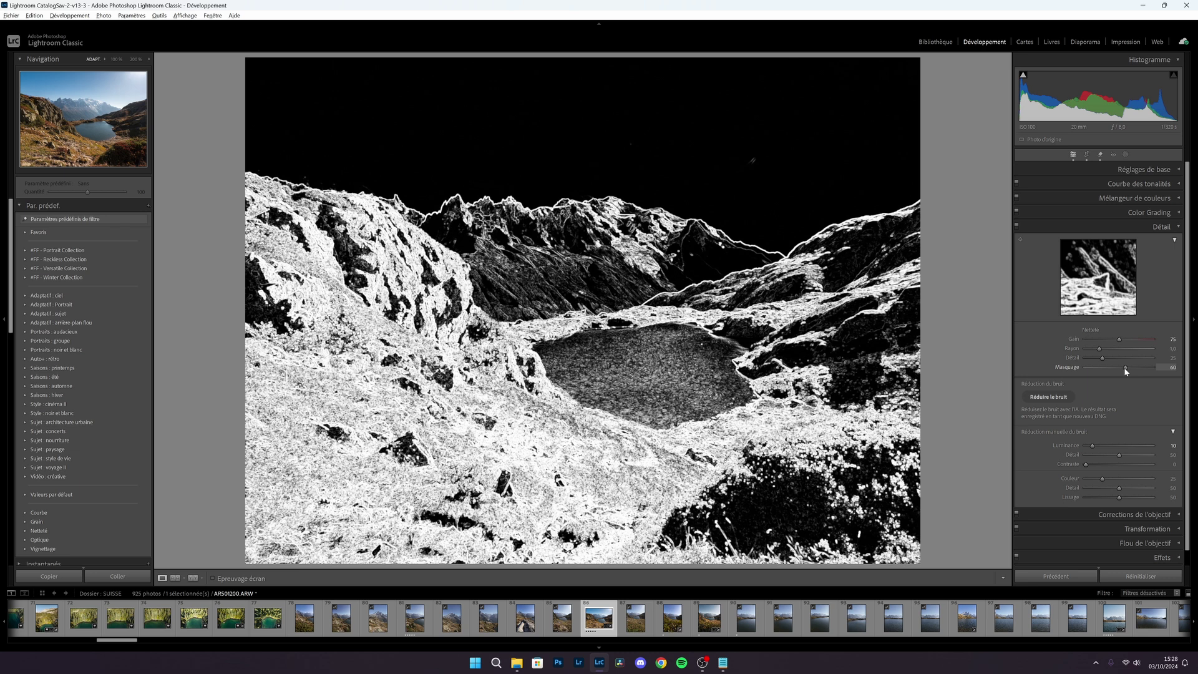
drag(1127, 372, 1126, 371)
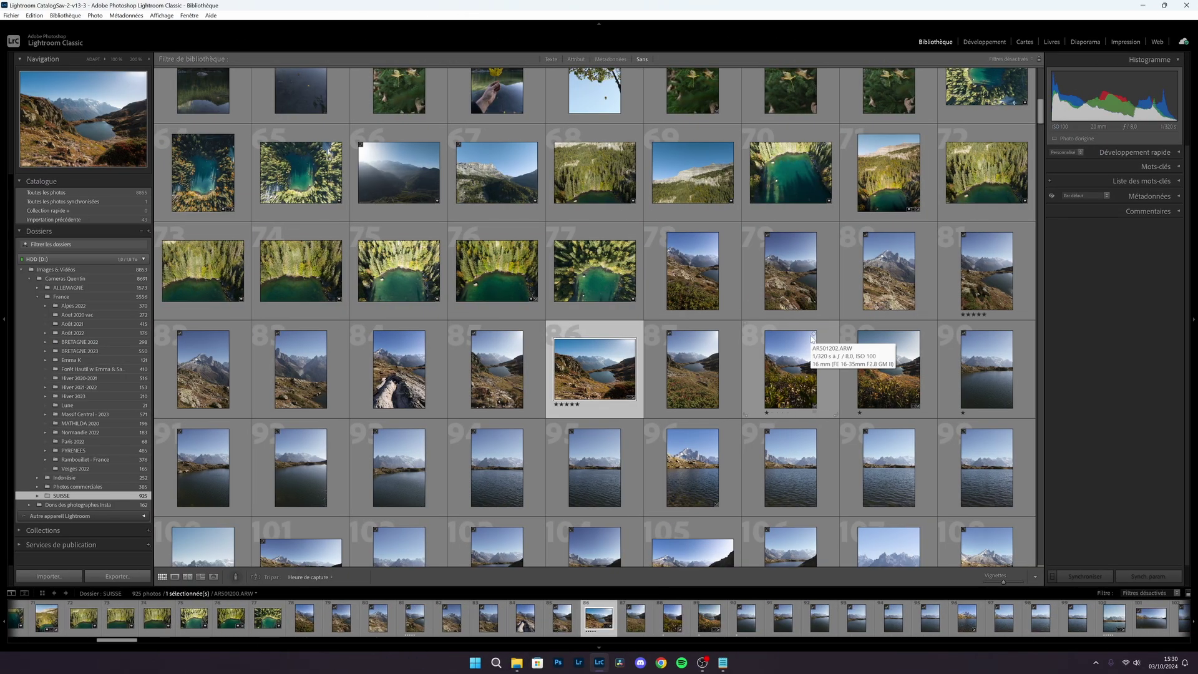
- Open the portrait lake photo ARS01202.ARW for developing and crop it to a less elongated portrait aspect ratio
double_click(779, 374)
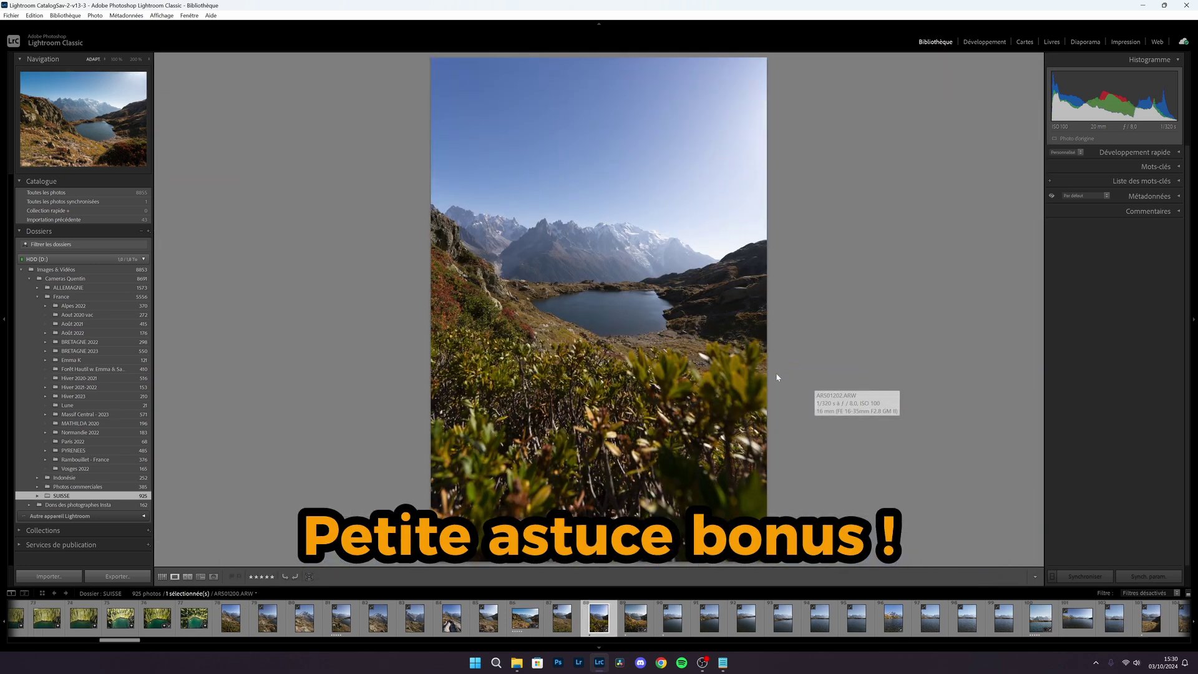
key(d)
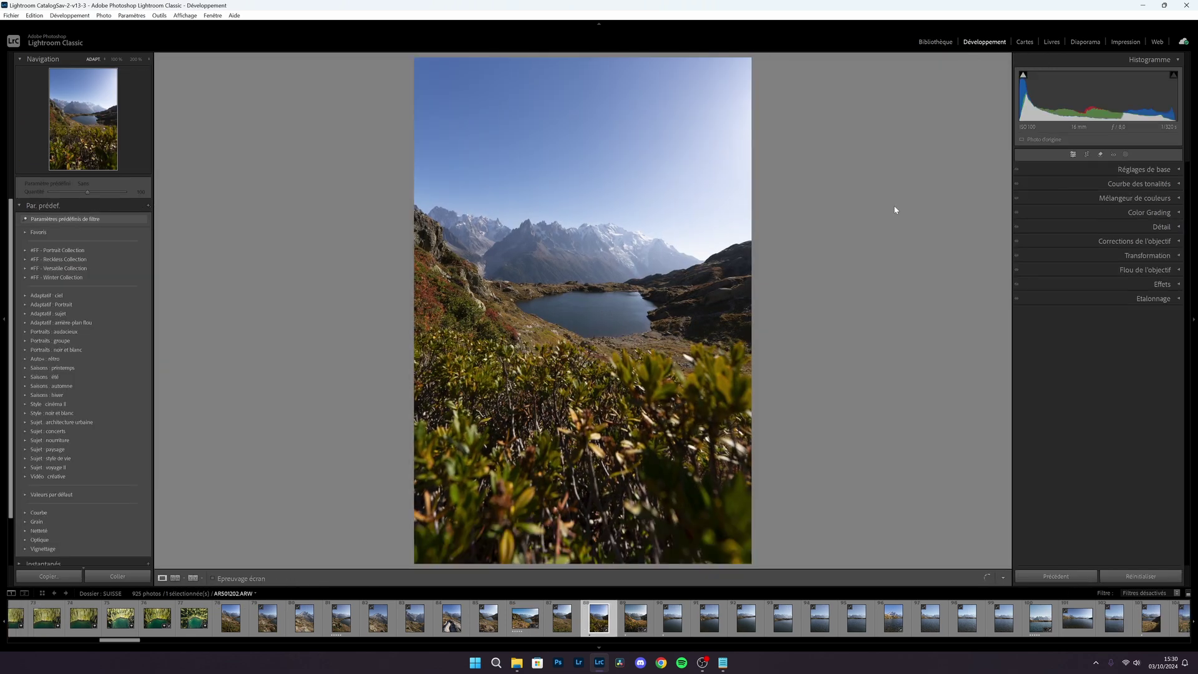
key(r)
click(1162, 184)
click(1061, 242)
drag(685, 311, 630, 320)
key(Return)
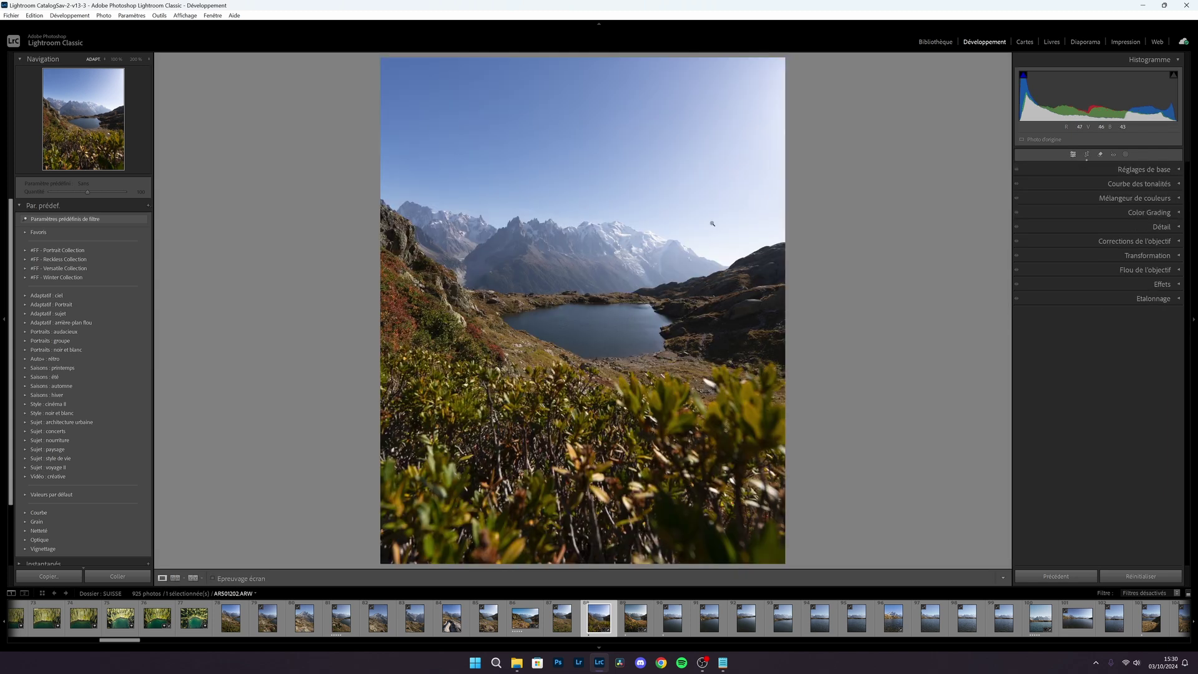
- Try the automatic Basic adjustments on the portrait photo with a slight Exposure tweak, and undo both
click(1145, 171)
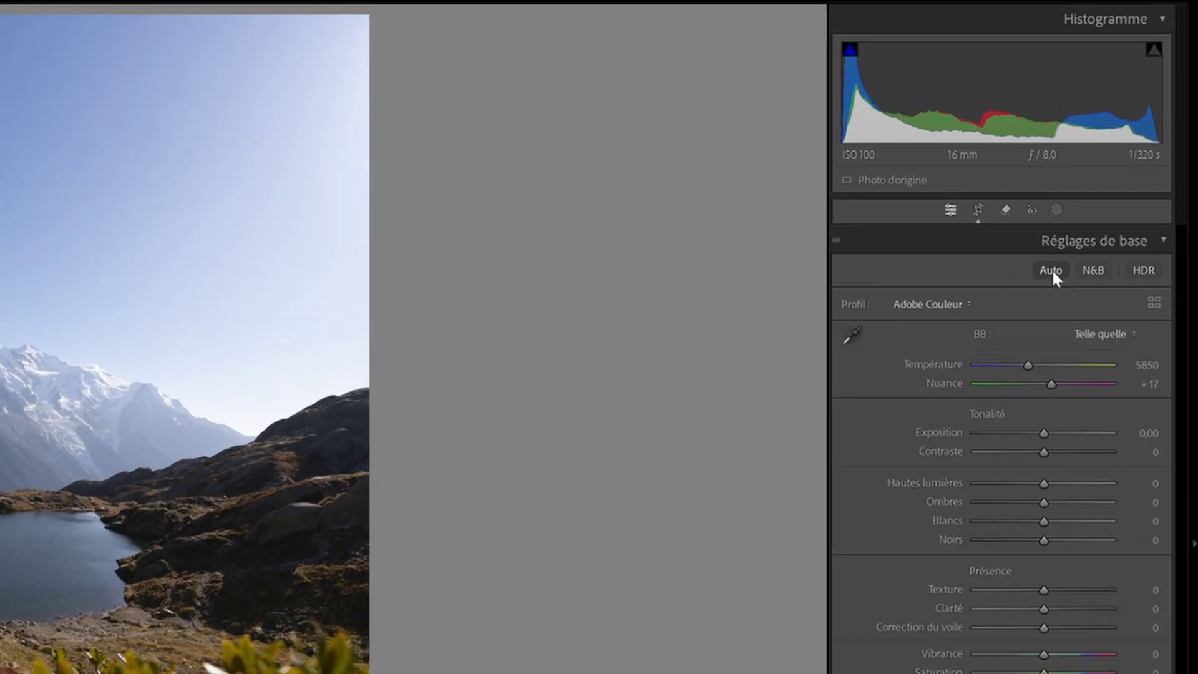
click(1052, 272)
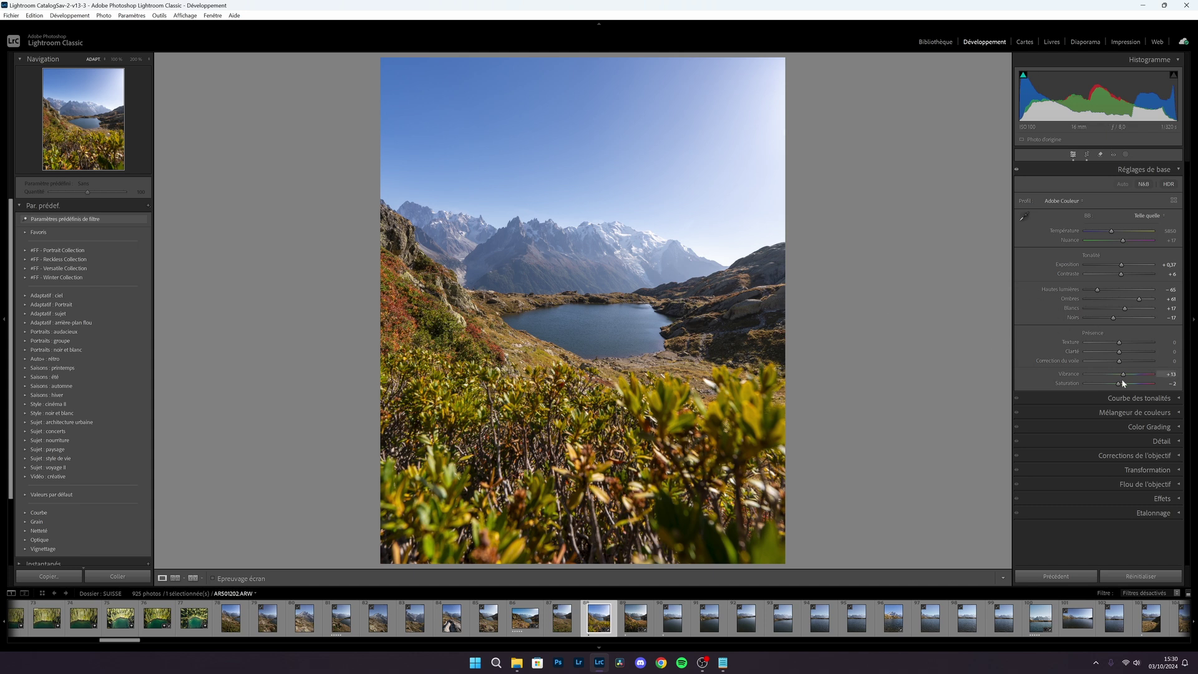
drag(1122, 265, 1121, 265)
key(ctrl+z)
key(ctrl+z)
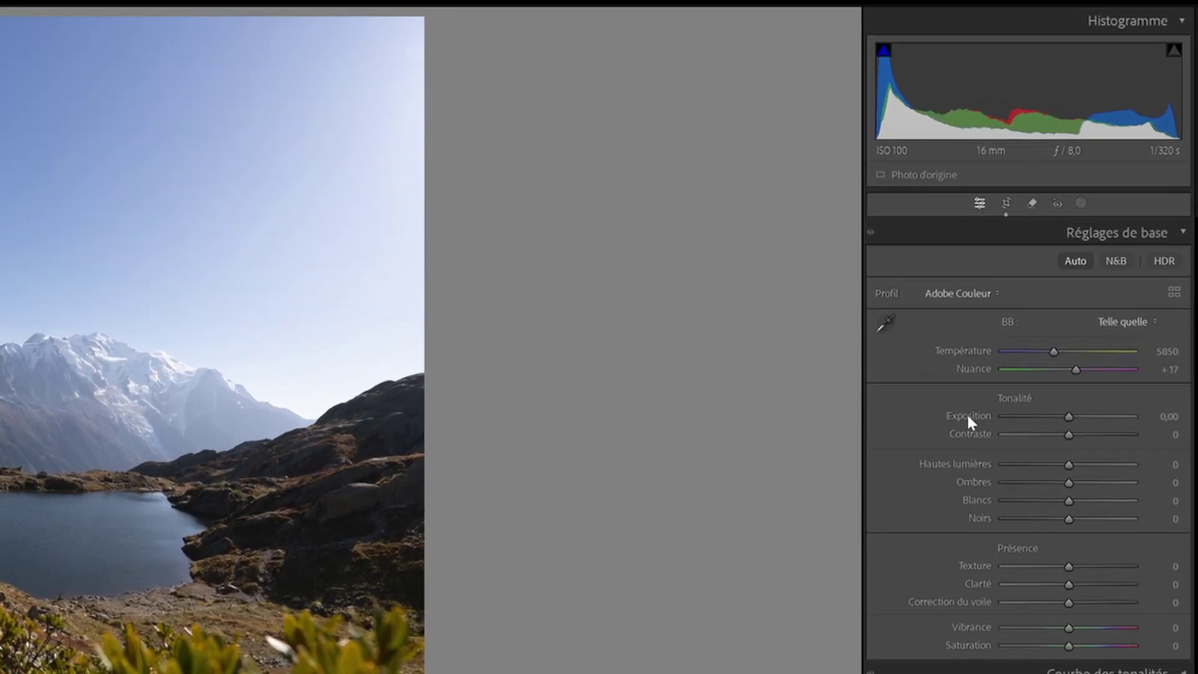
- Auto-set the tone sliders individually, including Contrast +6 and Highlights -65, and adjust the Exposure to +0.27
scroll(968, 413, up, 5)
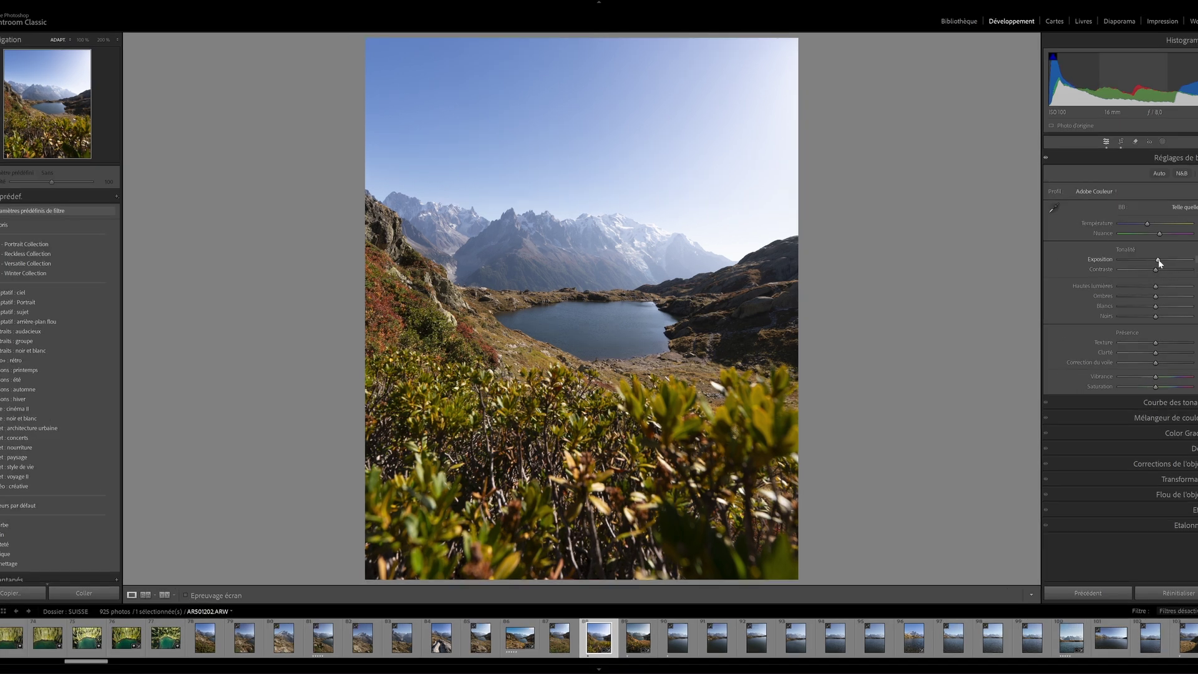
drag(1159, 260, 1158, 260)
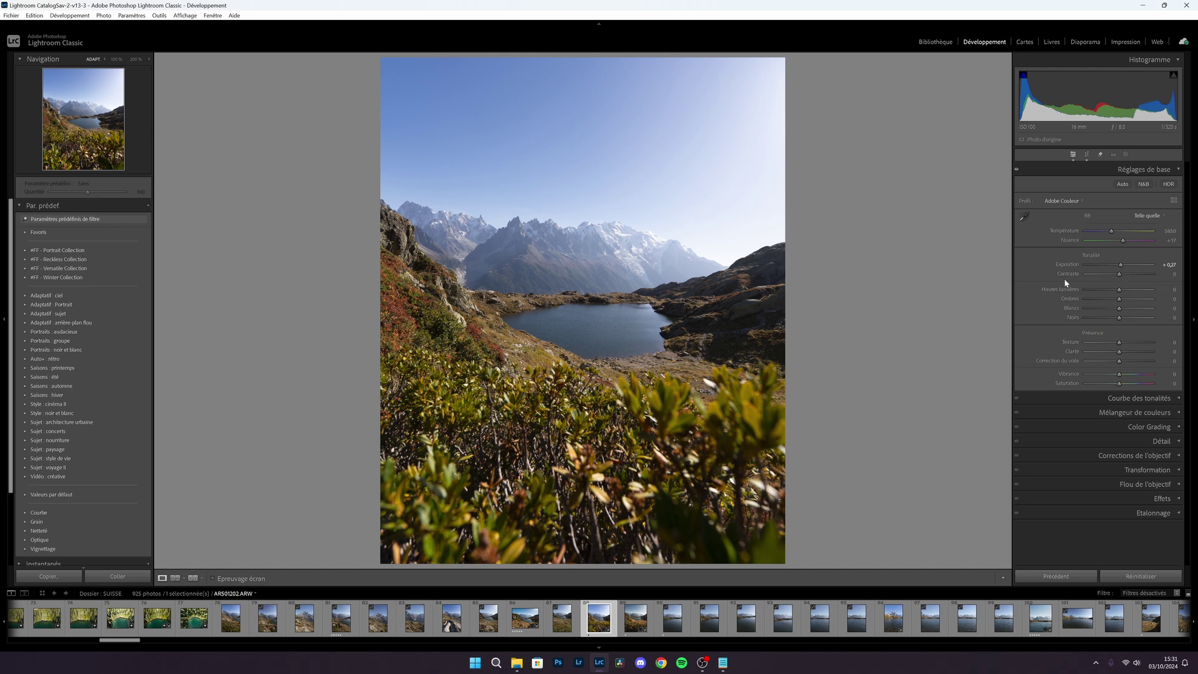
drag(1068, 275, 1069, 276)
drag(1059, 291, 1072, 317)
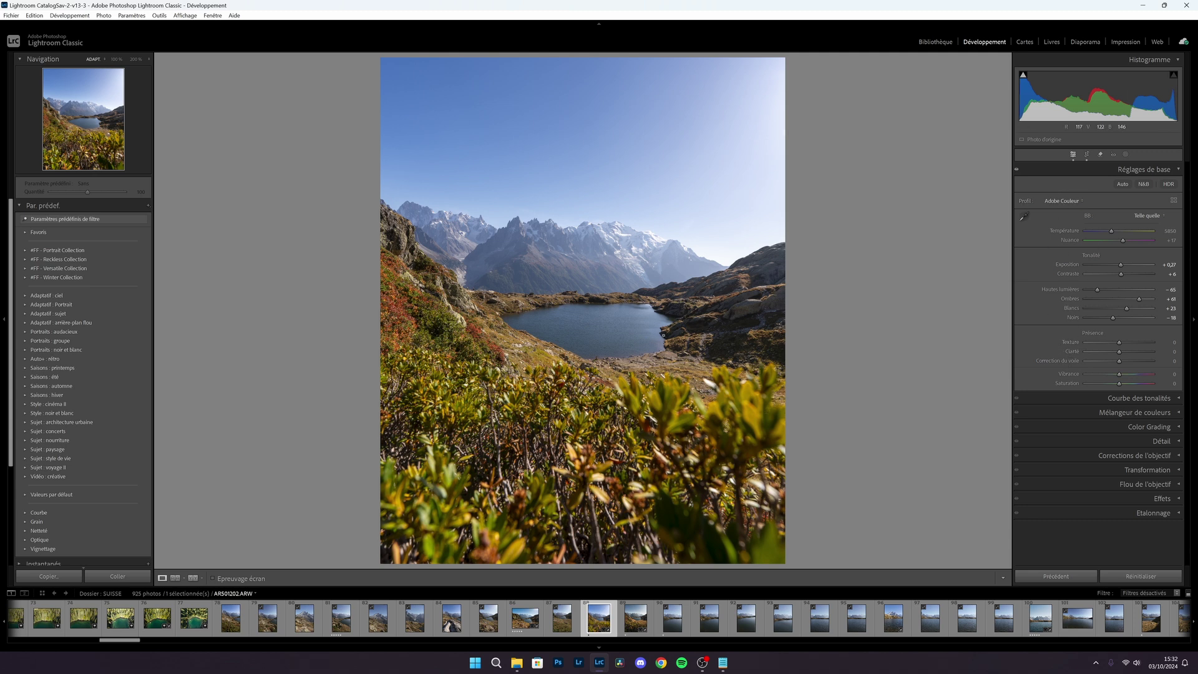
- Undo all the individual tone adjustments on the portrait photo, back to zero Exposure
key(ctrl+z)
key(ctrl+z)
key(ctrl+z)
key(ctrl+z)
key(ctrl+z)
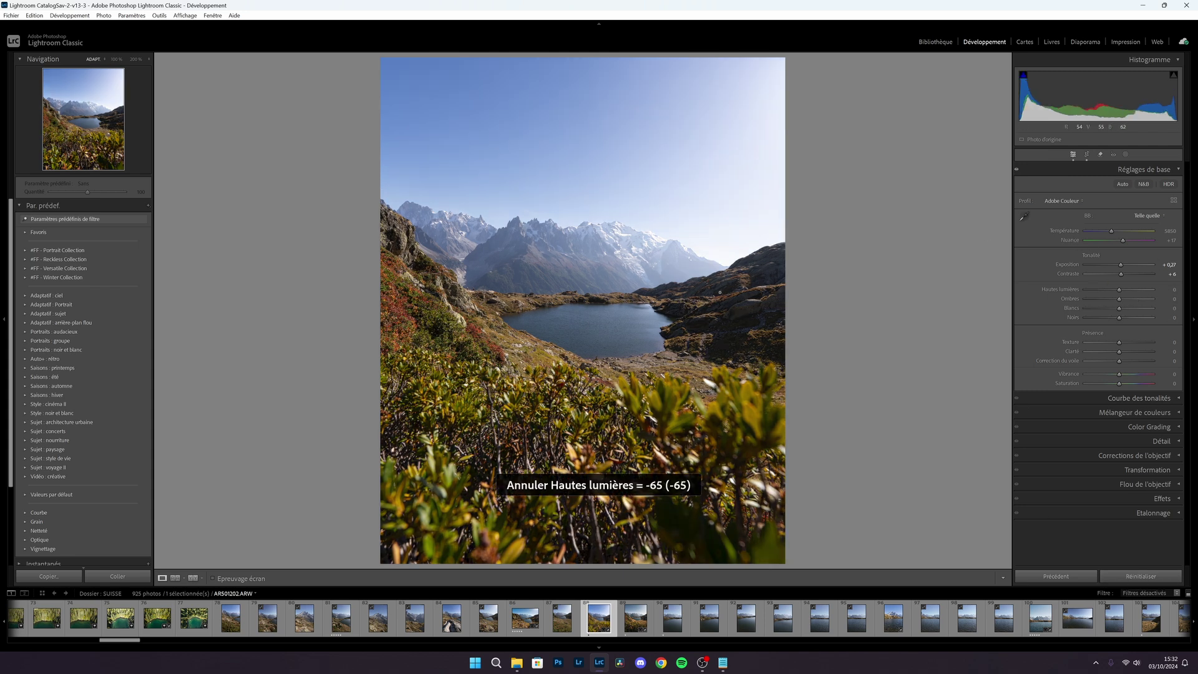
key(ctrl+z)
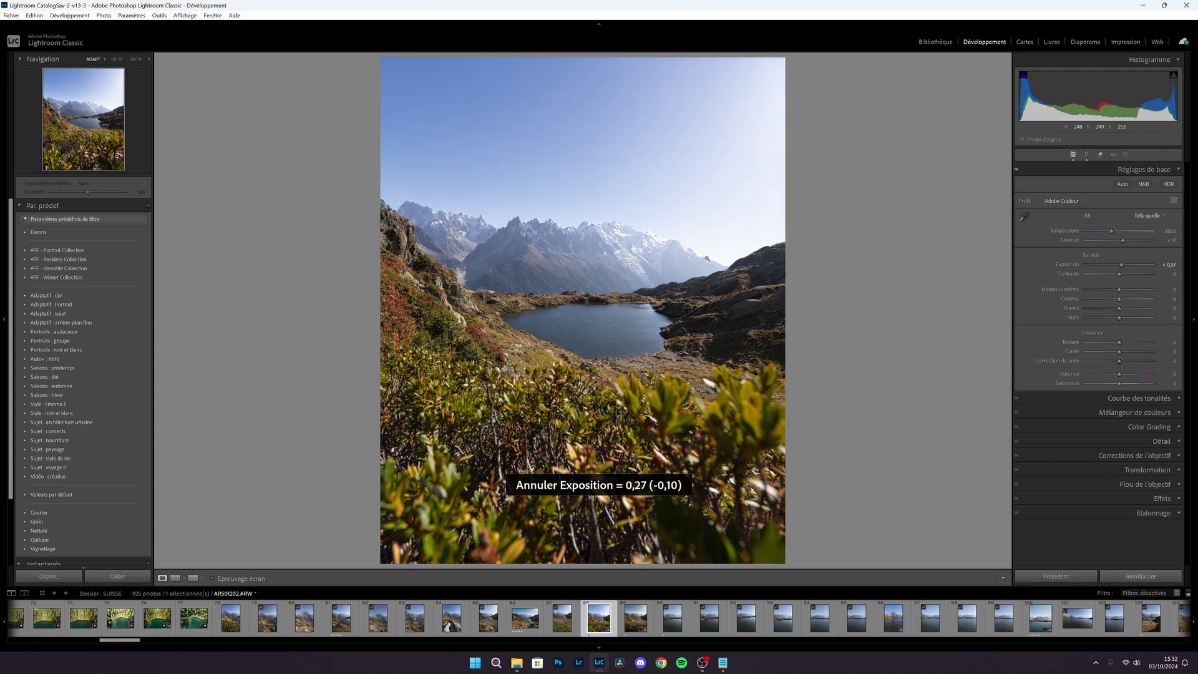
key(ctrl+z)
key(ctrl+z)
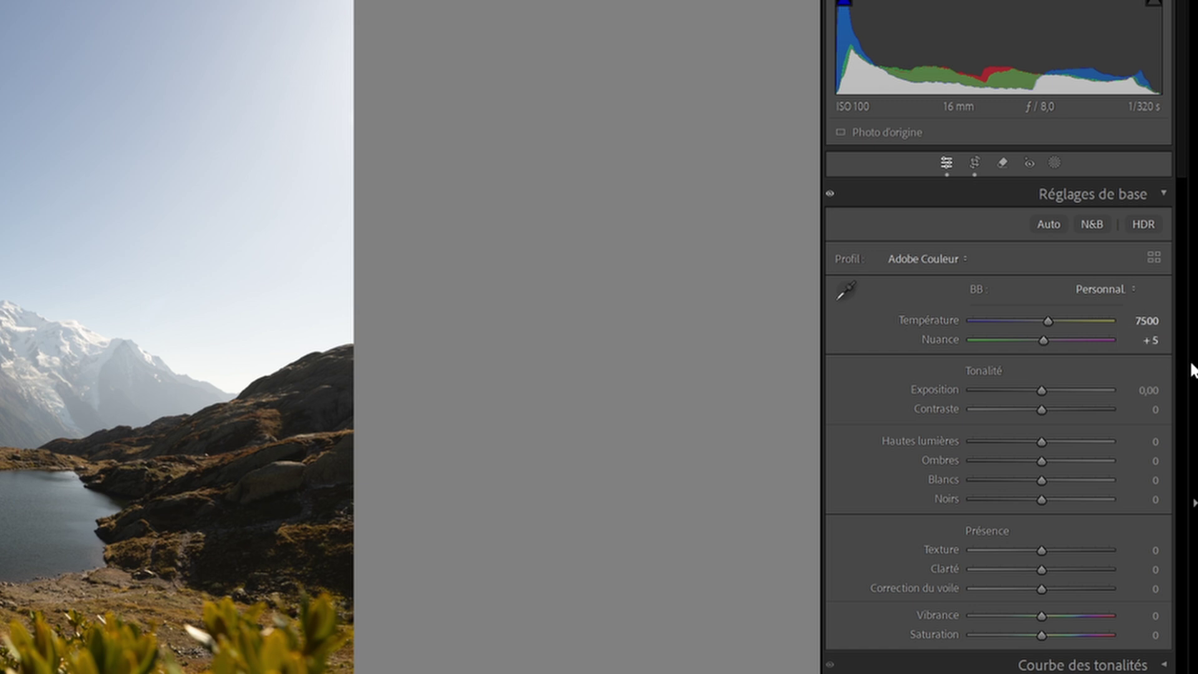
- Undo the Temperature and Tint change and set the white balance to Auto
key(ctrl+z)
click(1099, 288)
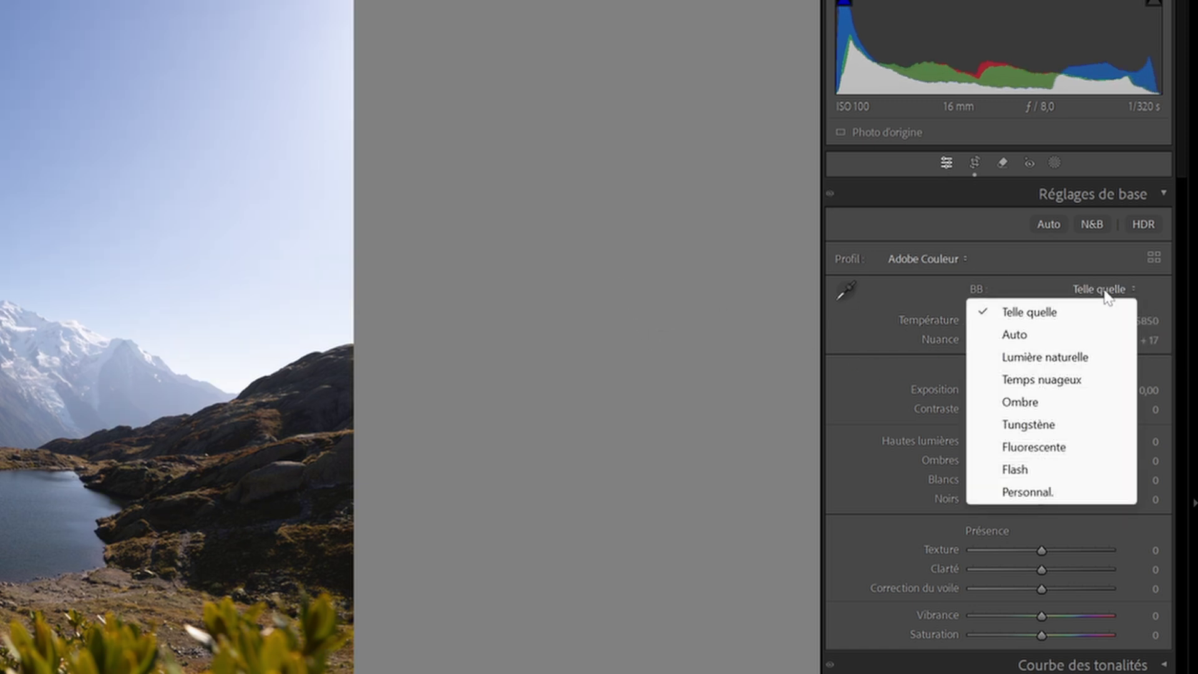
click(1041, 337)
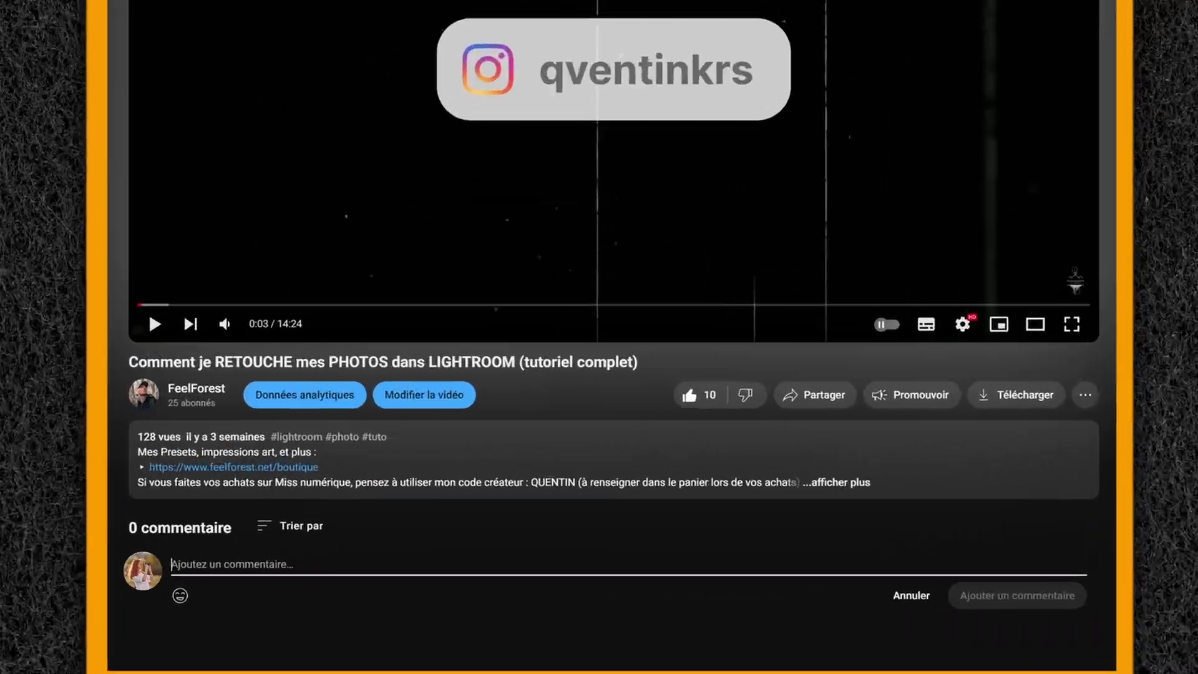
text(M)
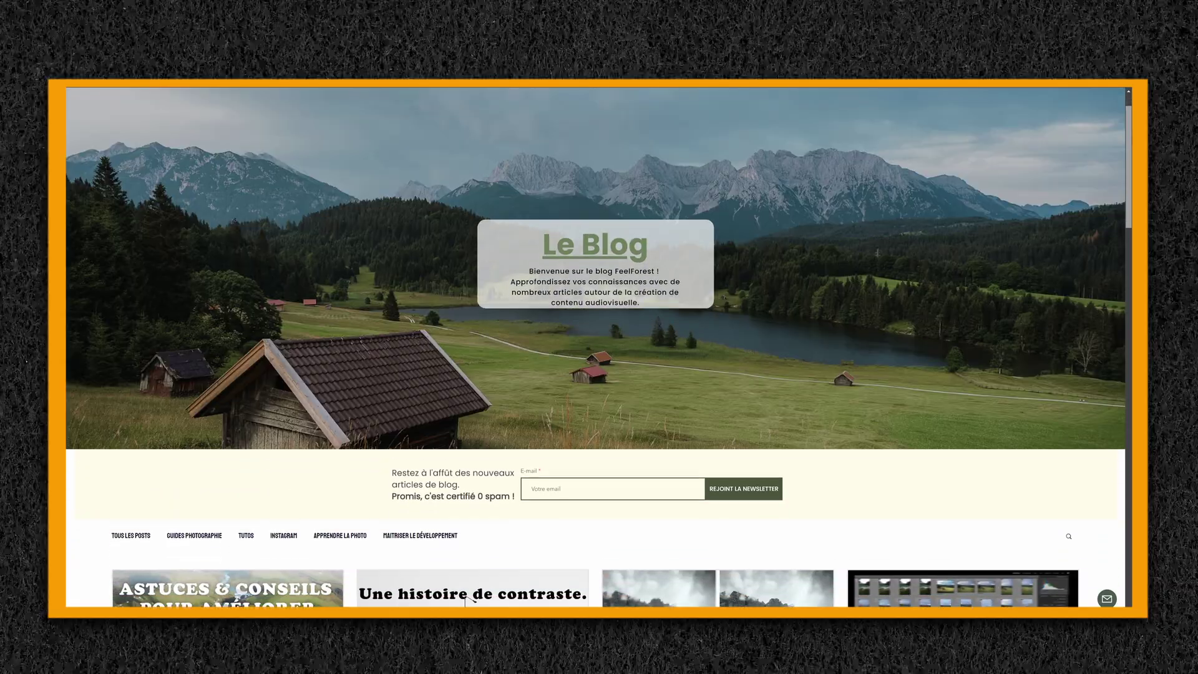
scroll(596, 346, down, 2)
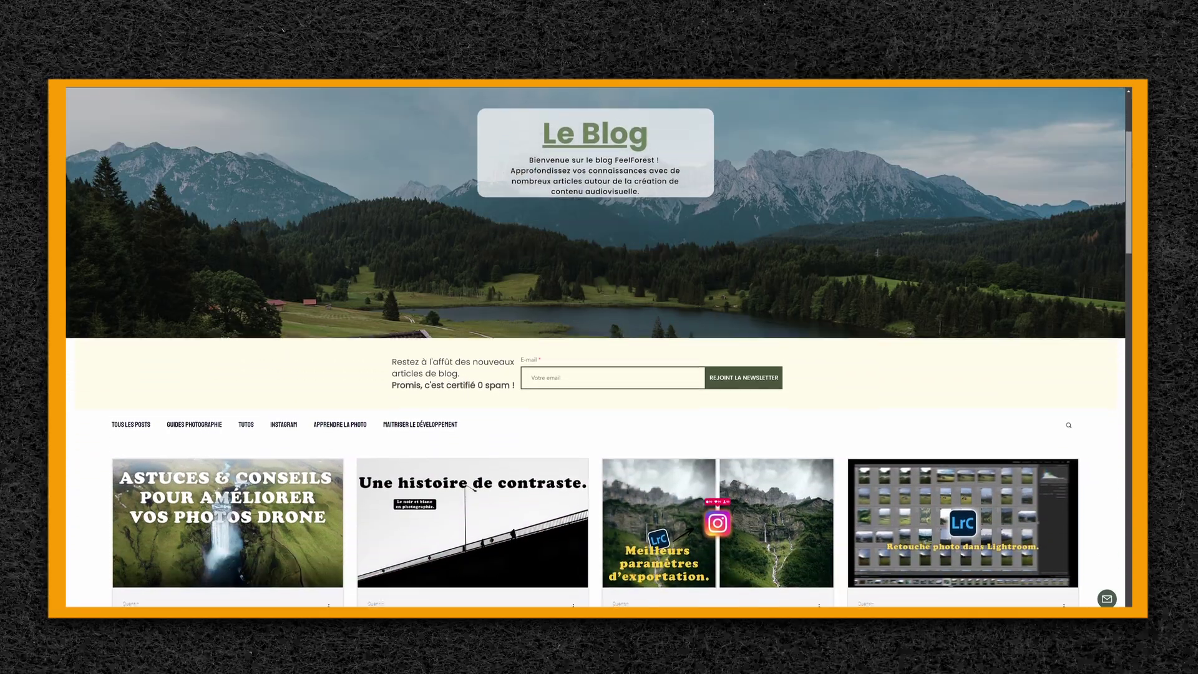
scroll(596, 346, down, 3)
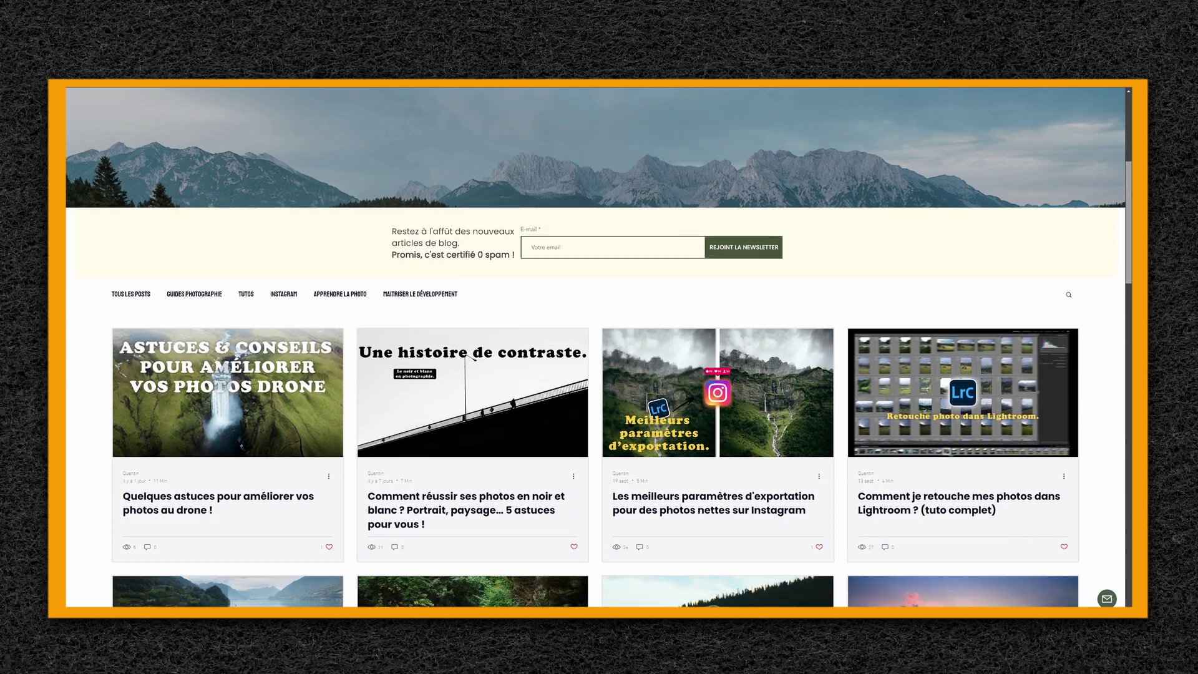
scroll(596, 347, down, 2)
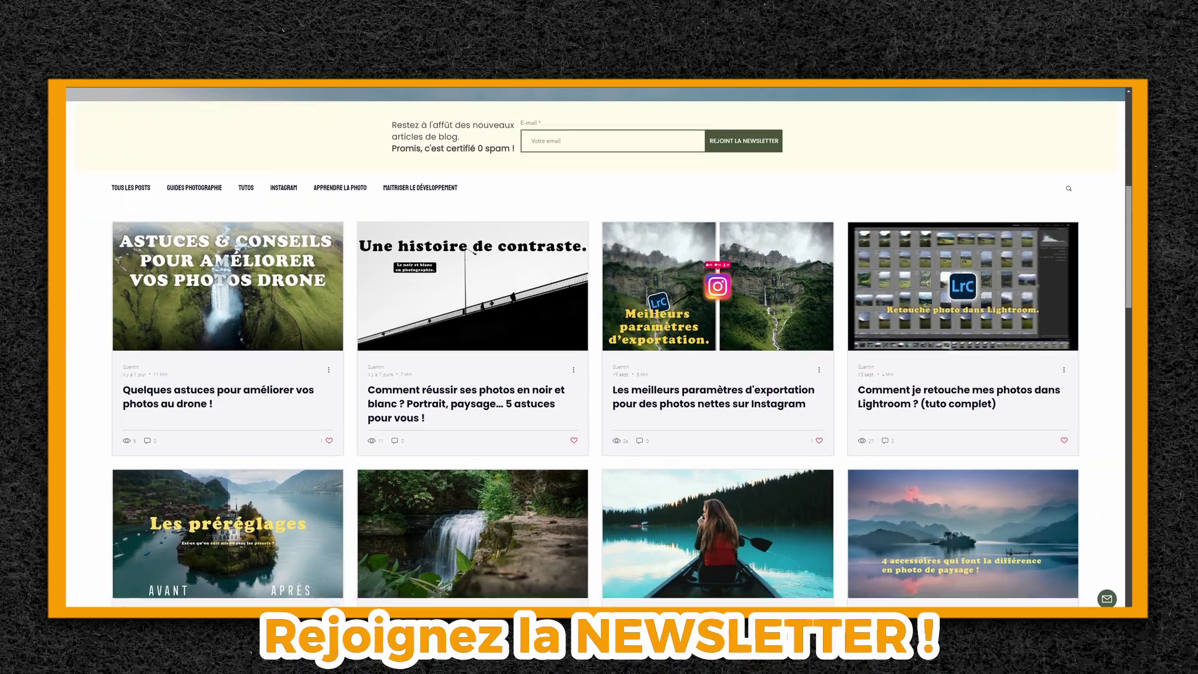
scroll(596, 346, down, 2)
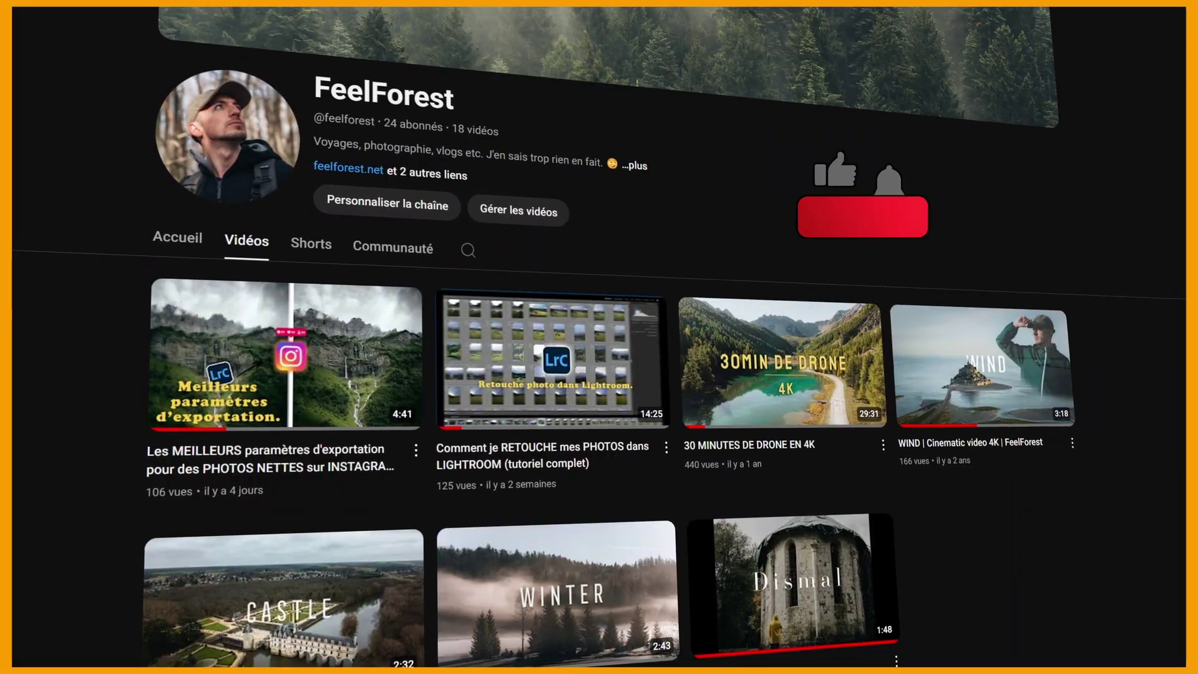